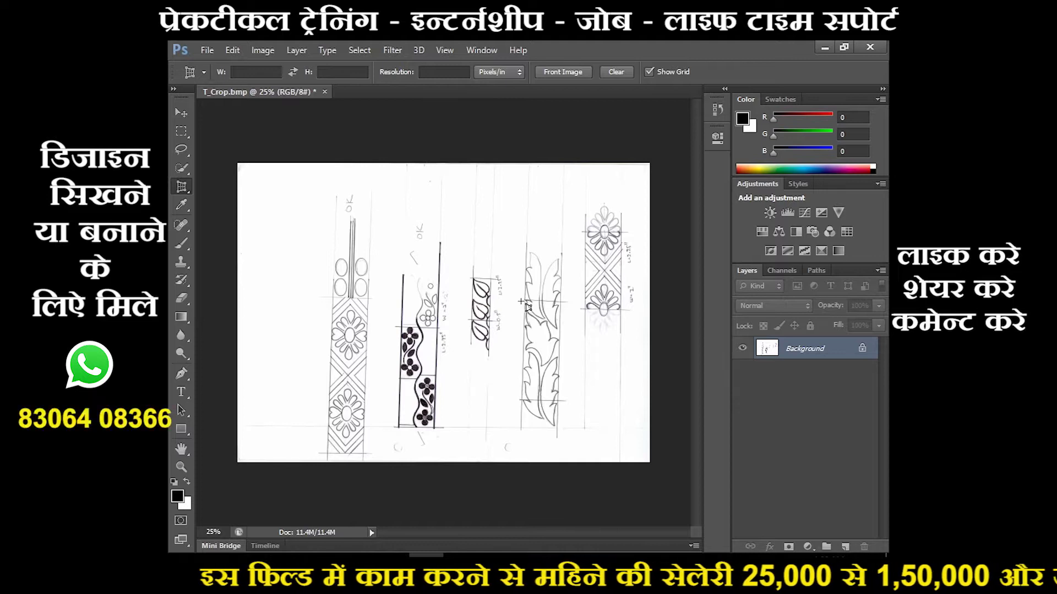
Step: Perspective-crop the scan to one repeat of the leafy border, placing the corners where its horizontal guide lines meet the side lines
key(ctrl+plus)
key(ctrl+plus)
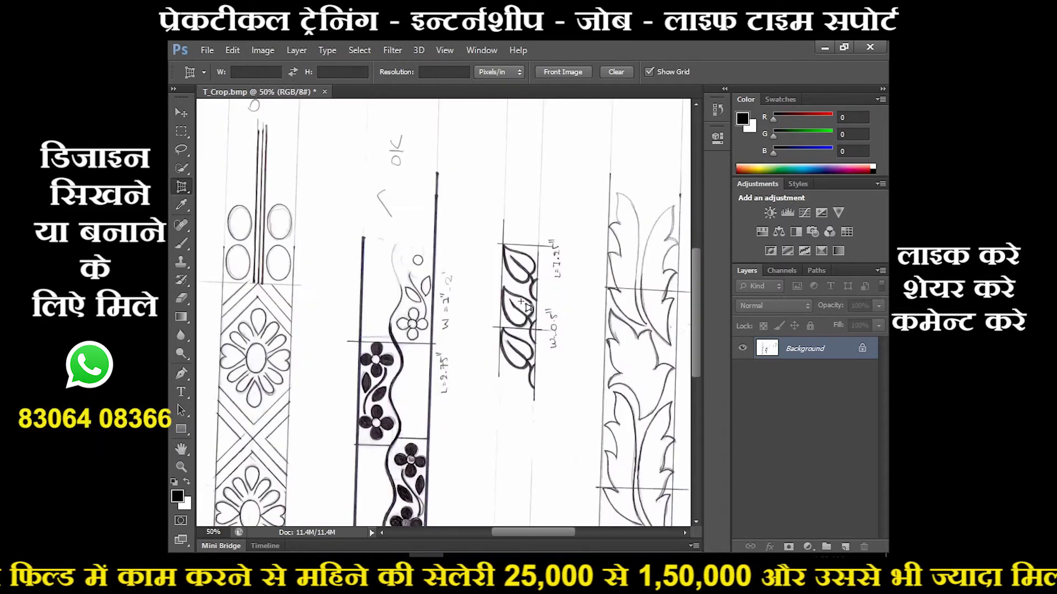
drag(545, 533, 566, 531)
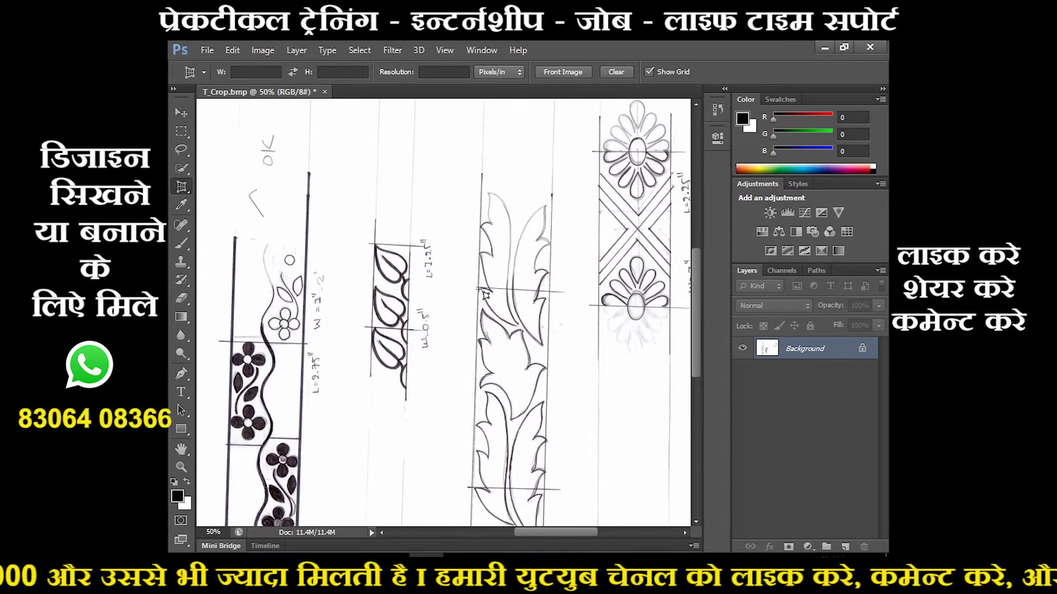
key(ctrl+plus)
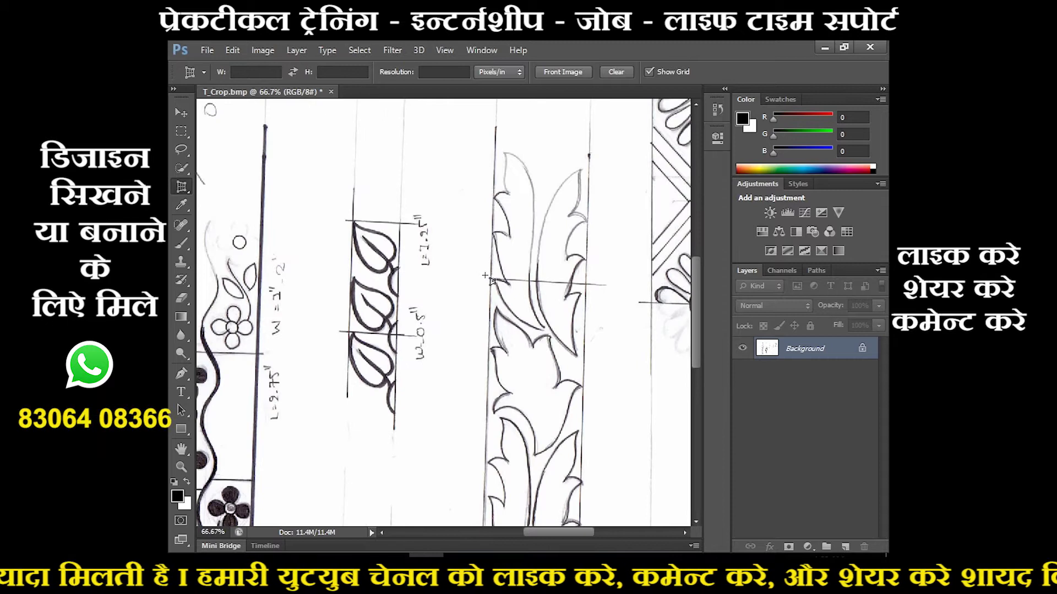
drag(692, 305, 698, 332)
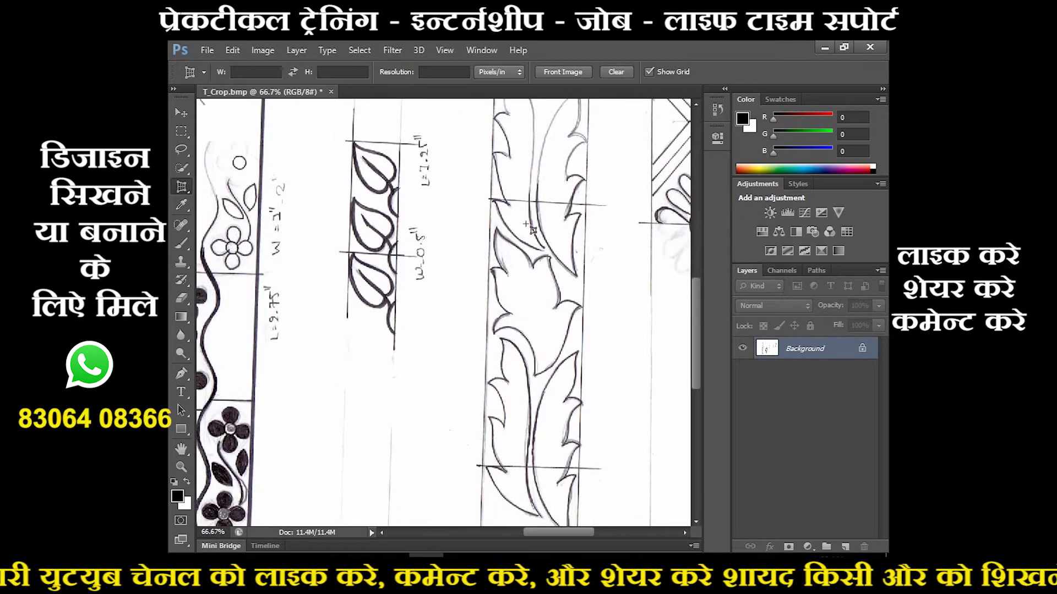
click(491, 200)
click(586, 206)
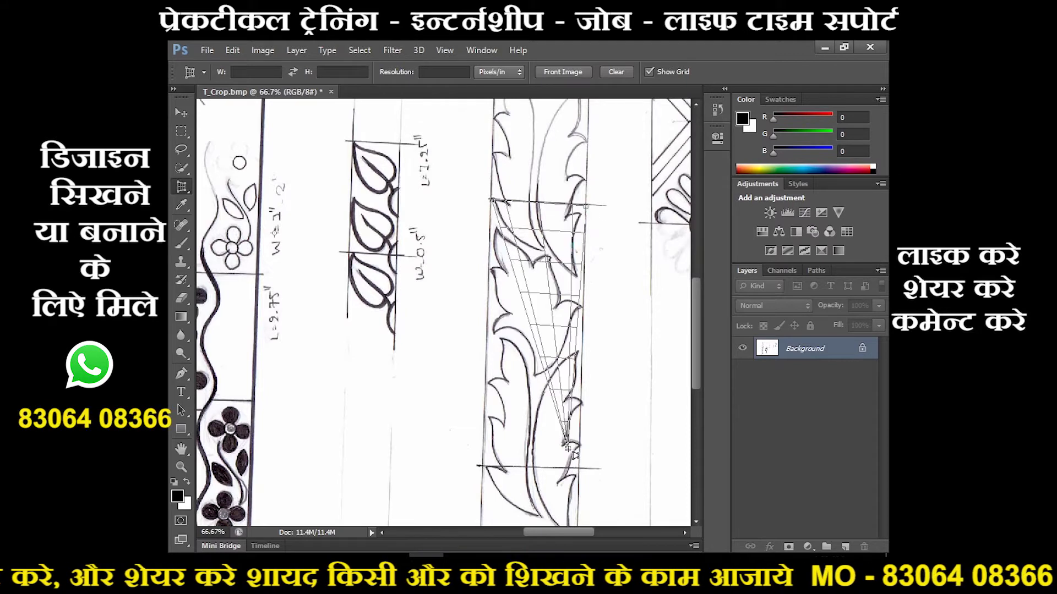
click(578, 469)
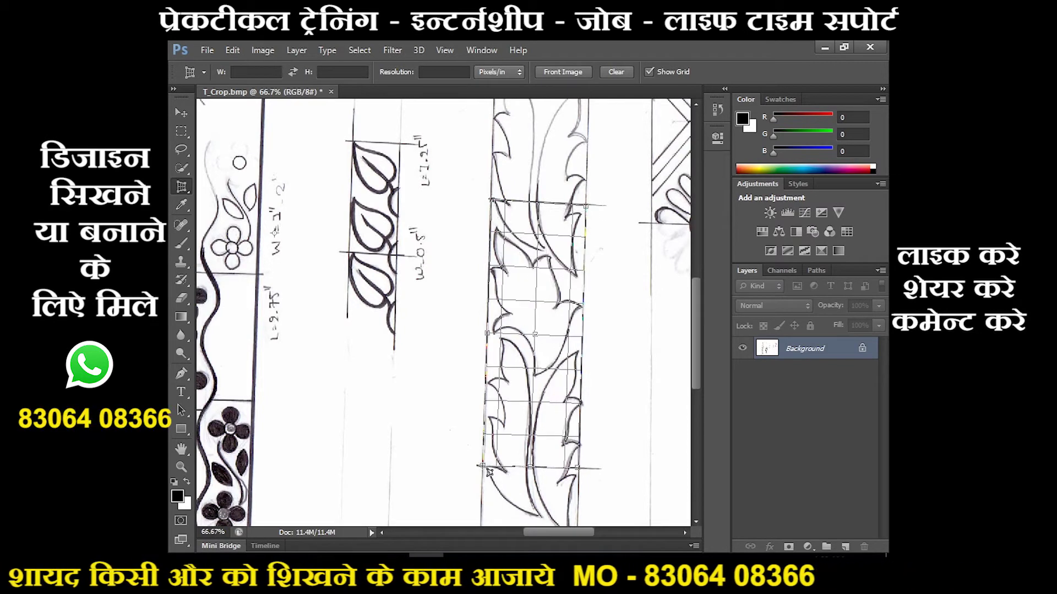
click(483, 466)
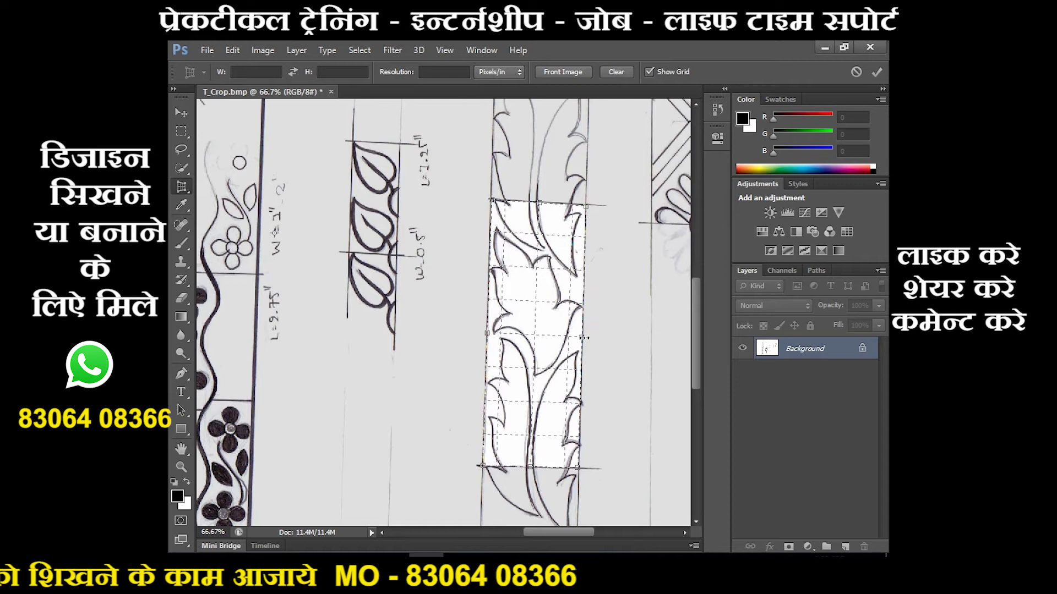
drag(583, 336, 583, 337)
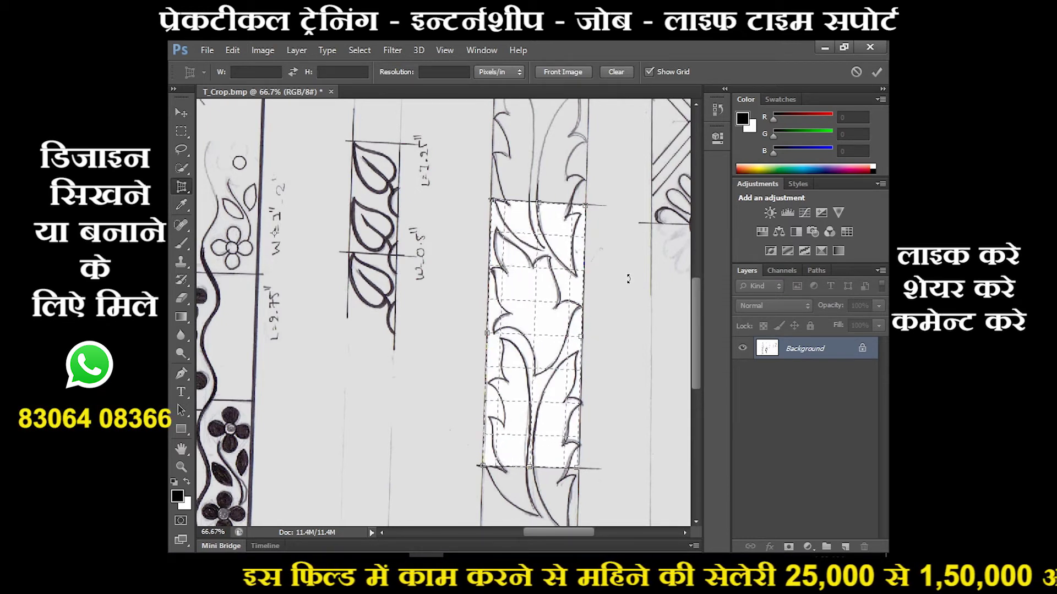
key(Return)
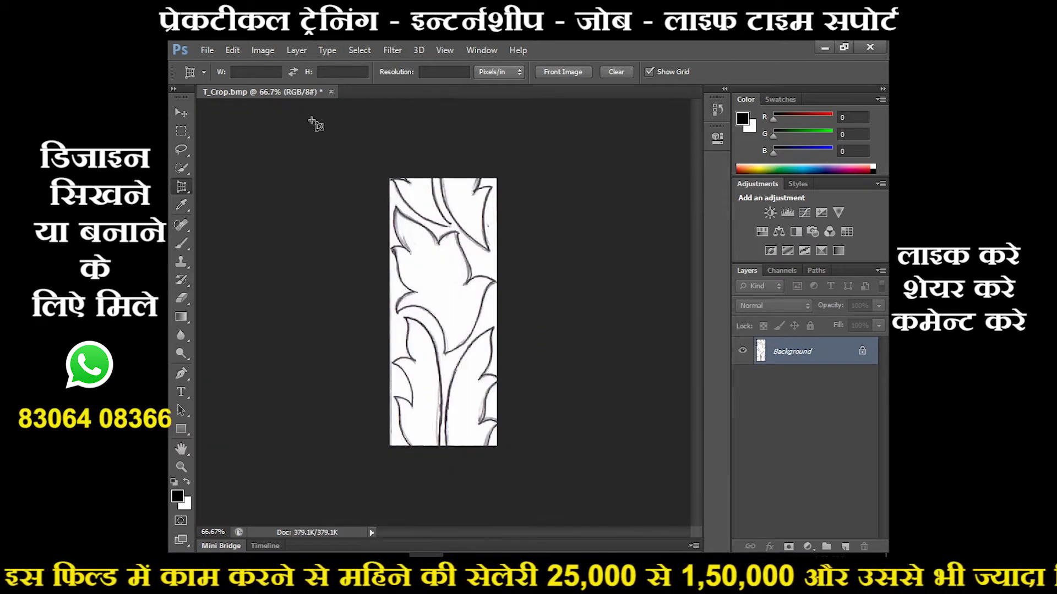
Step: Open the Image Size settings and check the size, hook, reed and pick values in the triple notes in Notepad
click(255, 52)
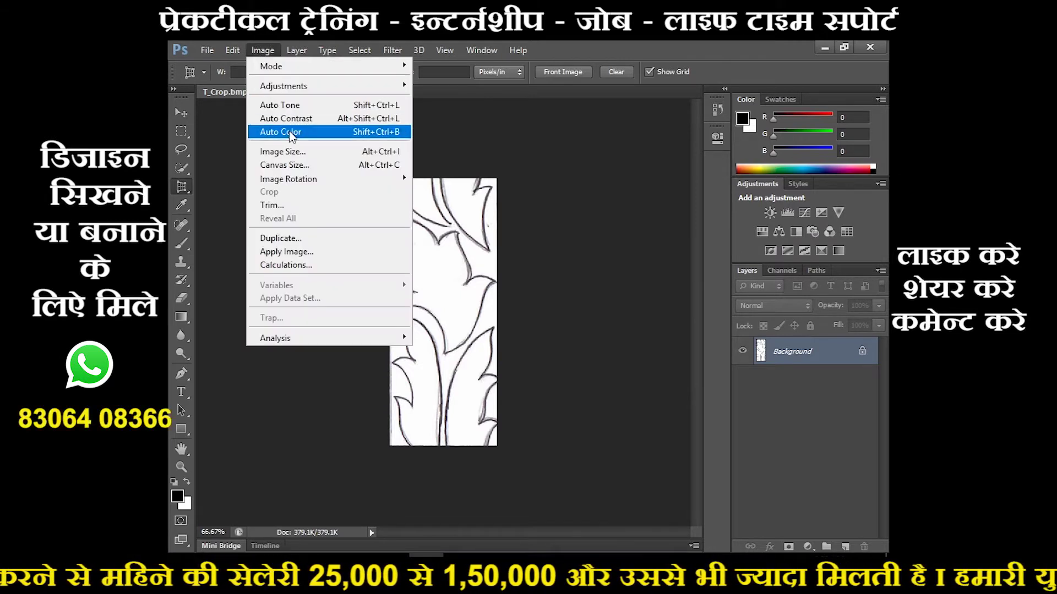
click(283, 151)
click(492, 373)
click(492, 373)
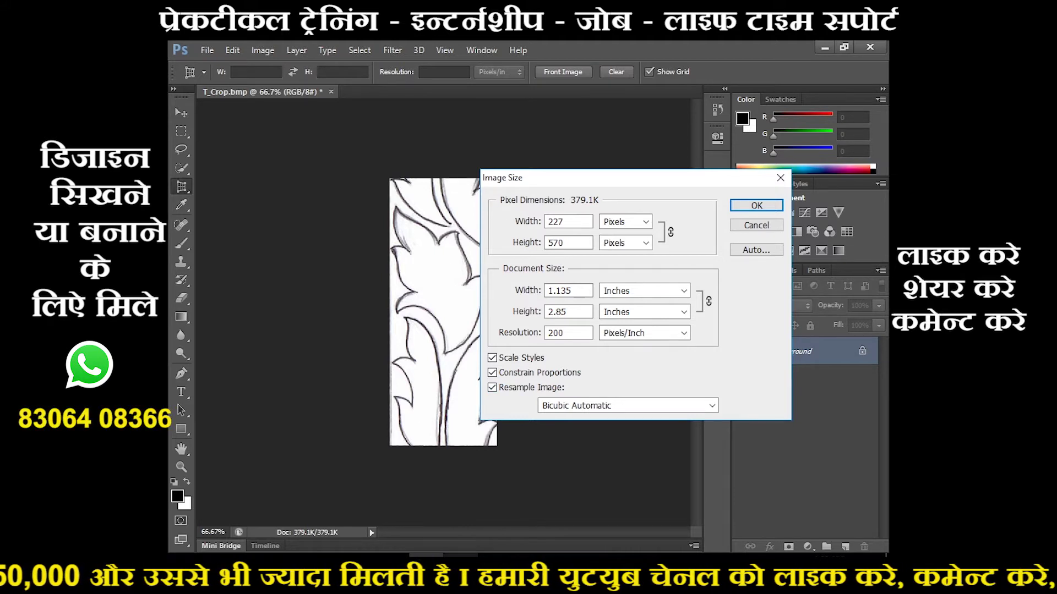
key(alt+Tab)
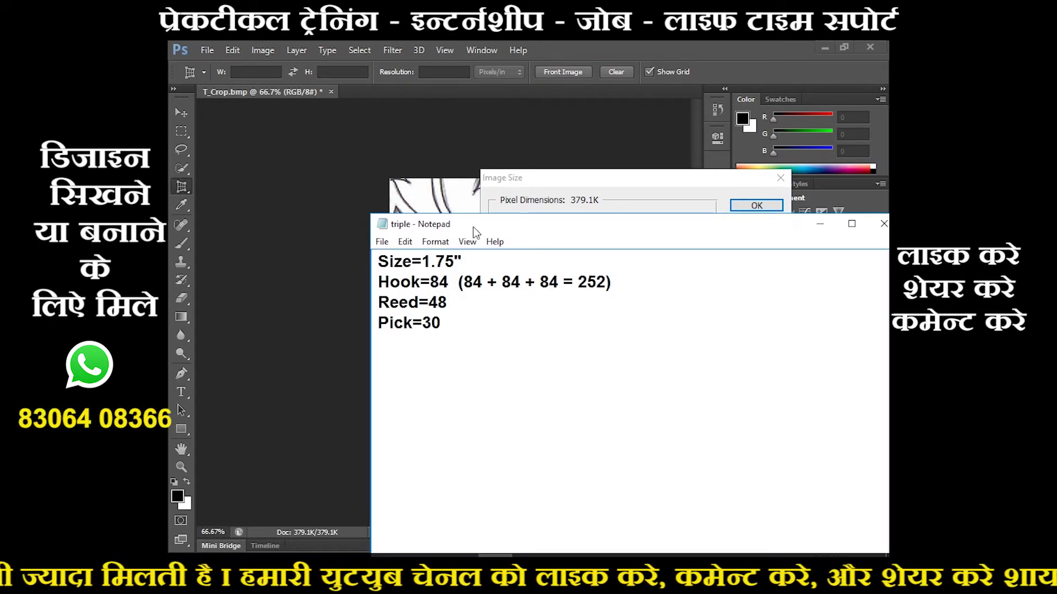
drag(797, 215, 798, 175)
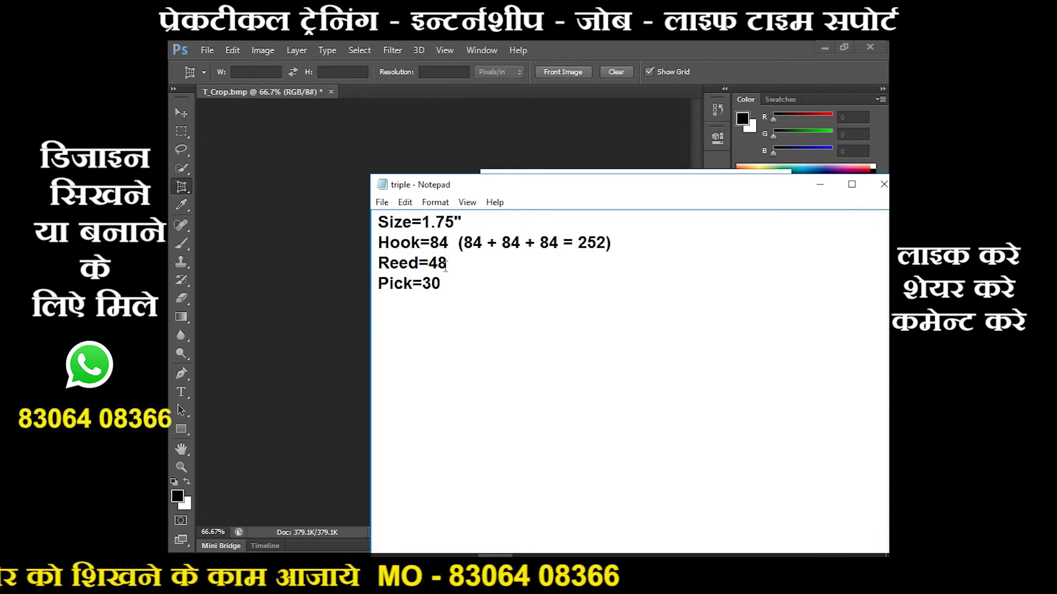
click(820, 185)
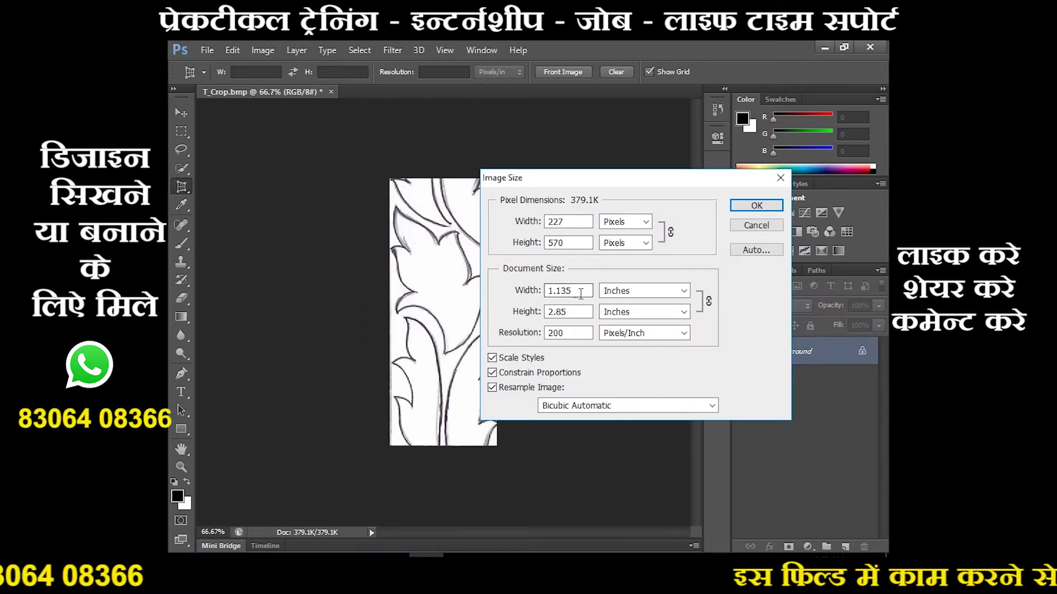
Step: Scale the document width proportionally to 1.75 inches, then turn off Constrain Proportions and set the pixel width to 84
key(ctrl+a)
text(1.75)
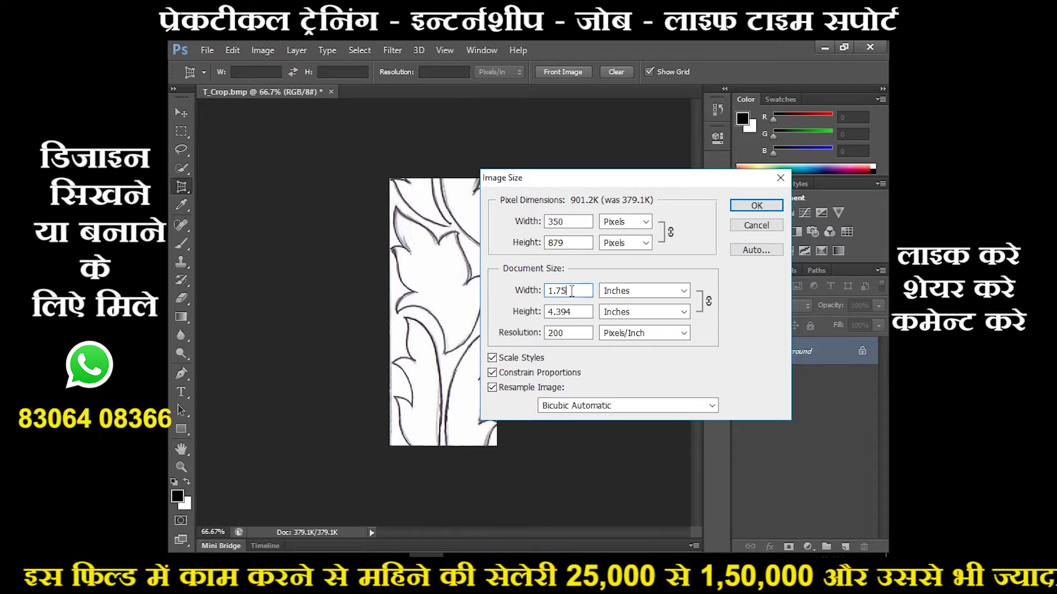
click(543, 375)
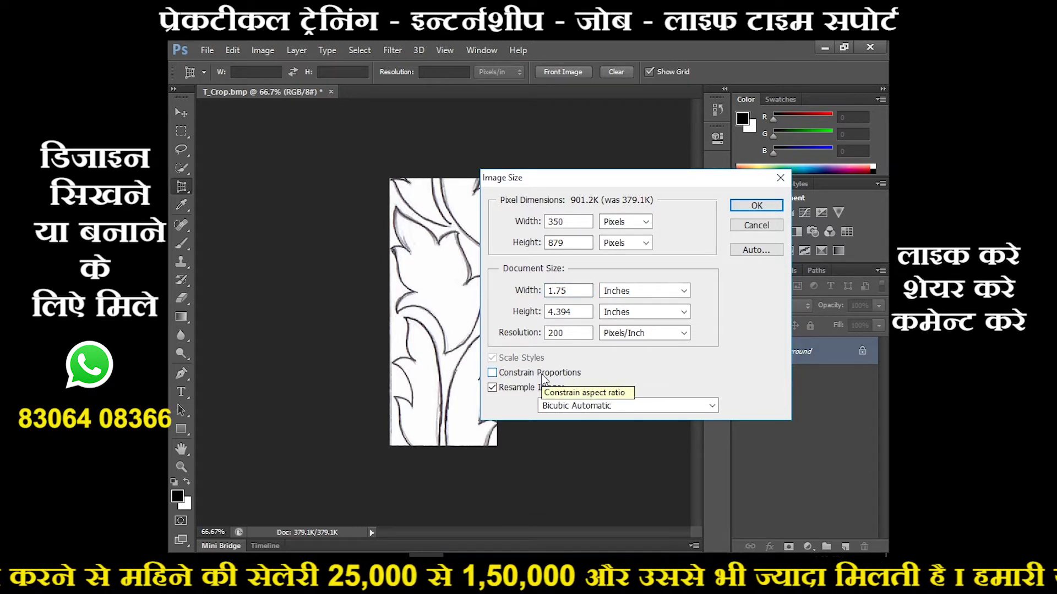
drag(571, 218, 544, 220)
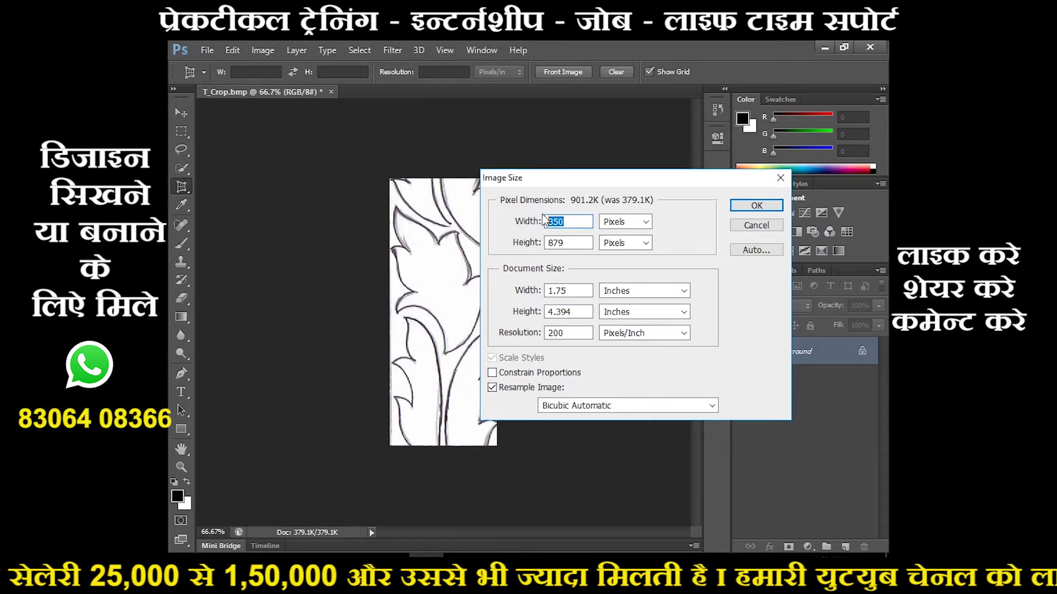
text(84)
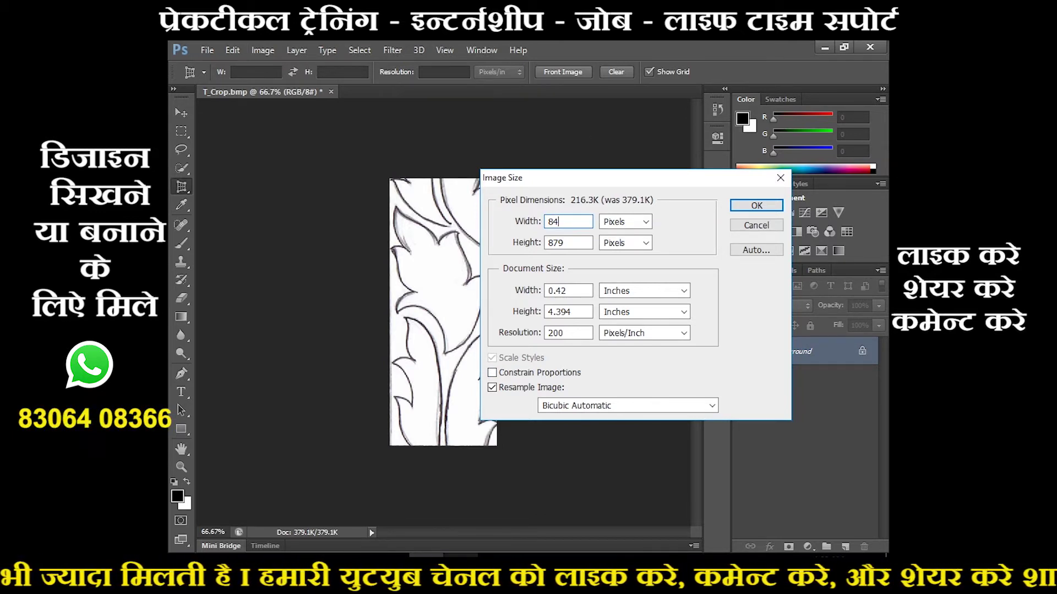
Step: Switch to Calculator and multiply the 4.394-inch document height by the pick of 30
text(4.)
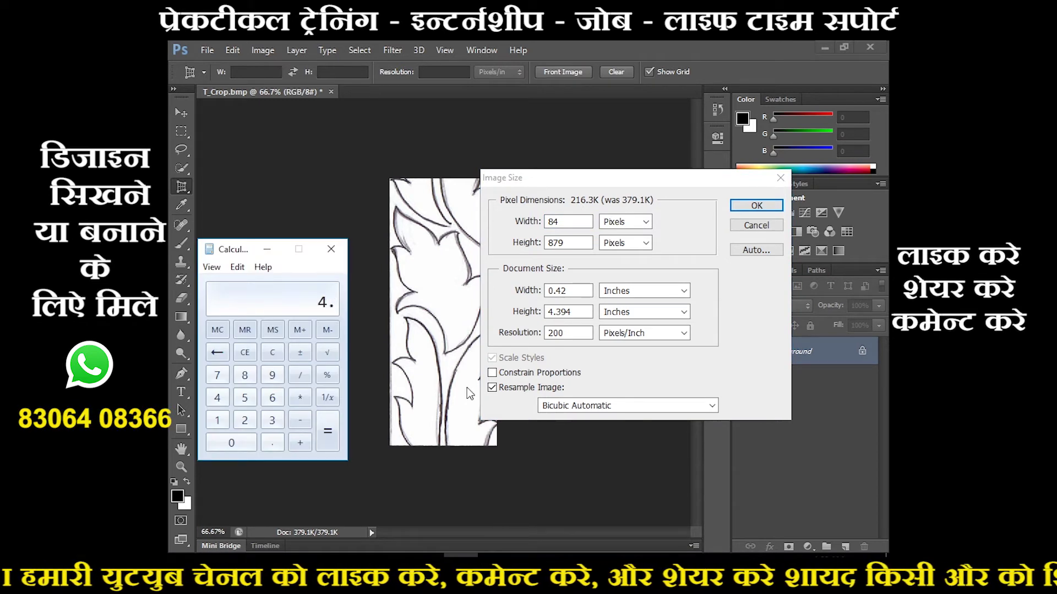
text(394)
text(*)
text(30)
key(Return)
key(Escape)
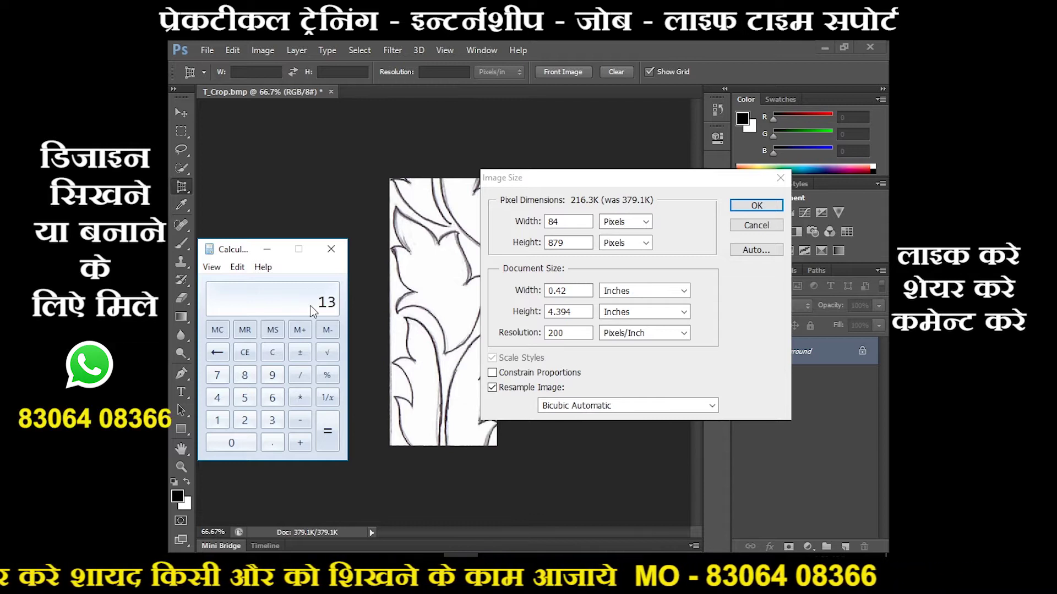
Step: Test whether a height of 130 divides evenly by 4, 5, 6 and 7 in Calculator
text(130)
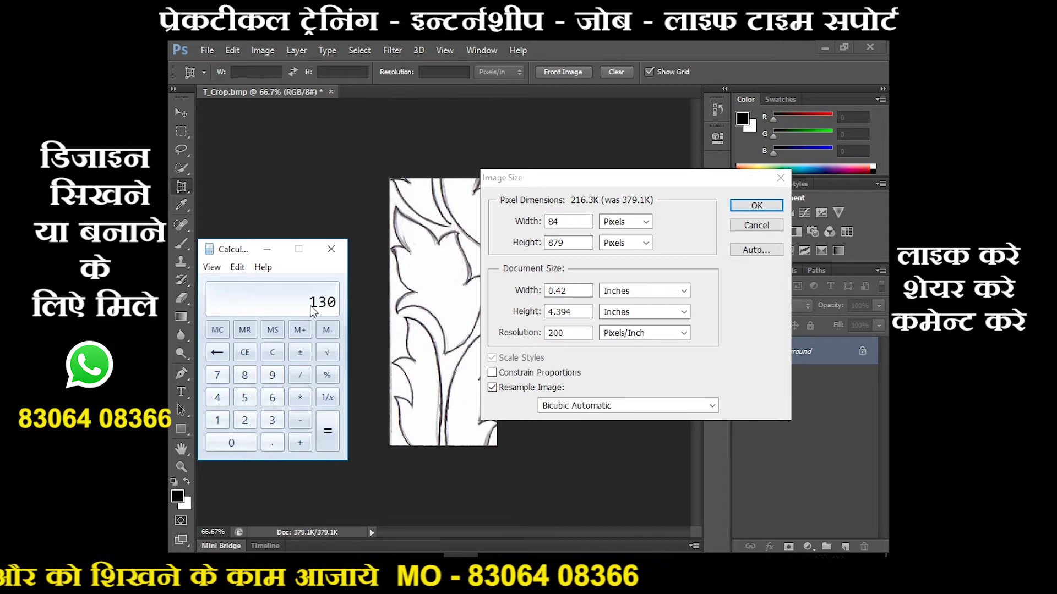
text(4)
key(Return)
text(130 / )
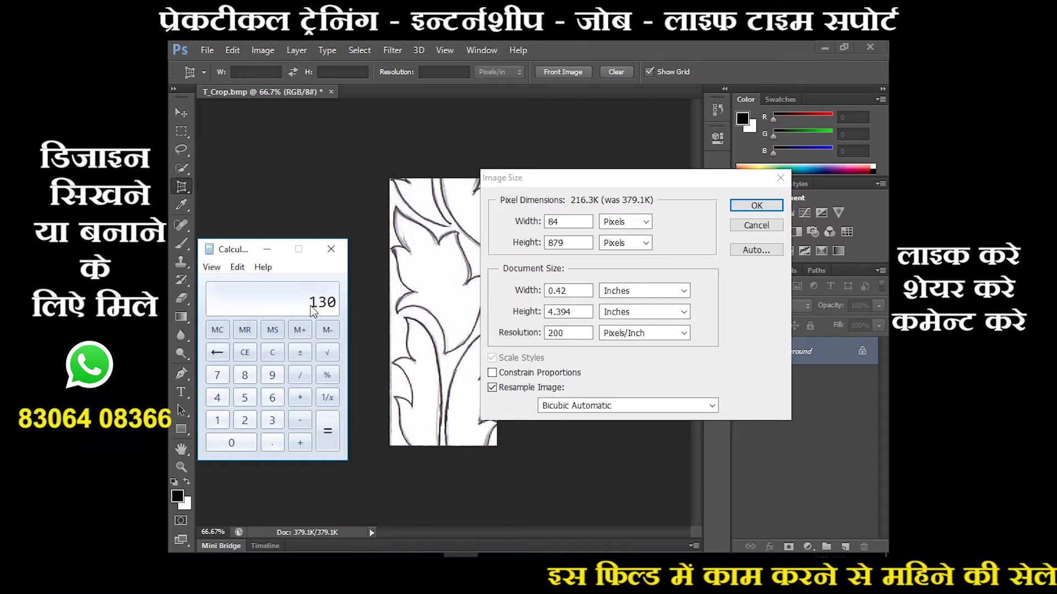
text(5)
key(Return)
text(130)
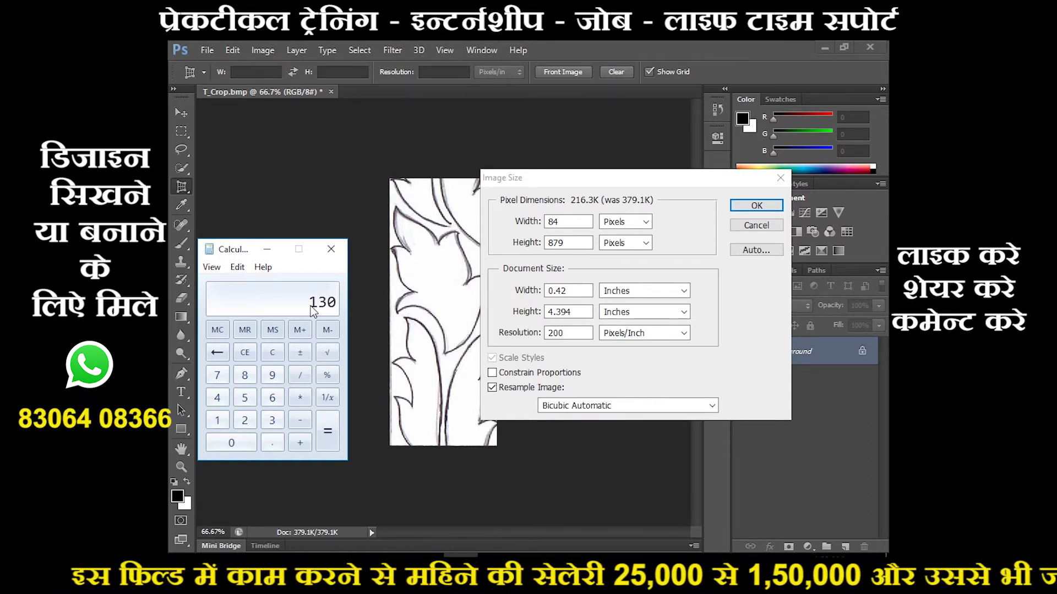
text(6)
key(Return)
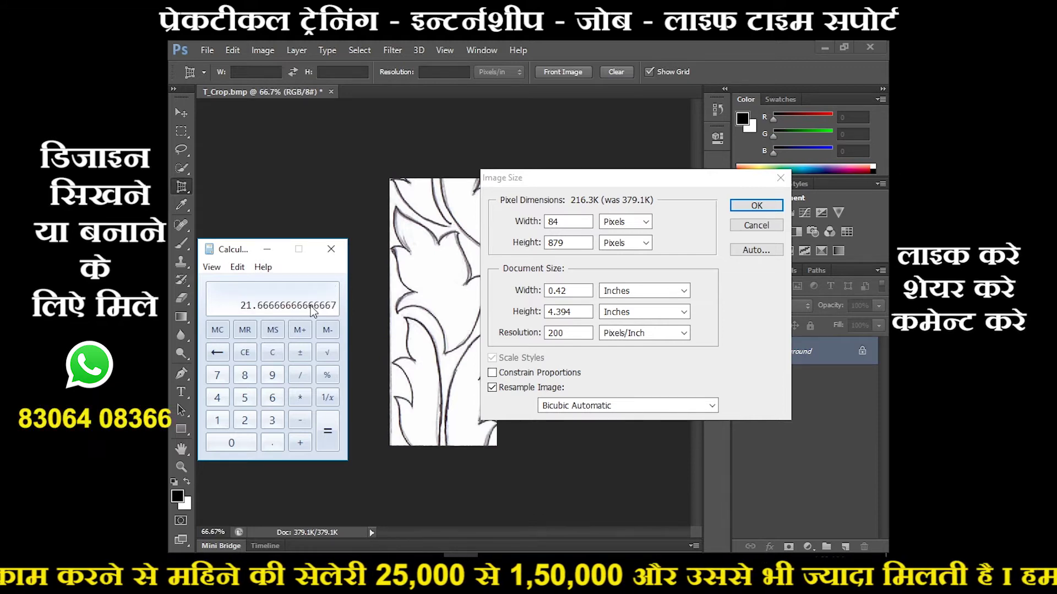
text(130 / )
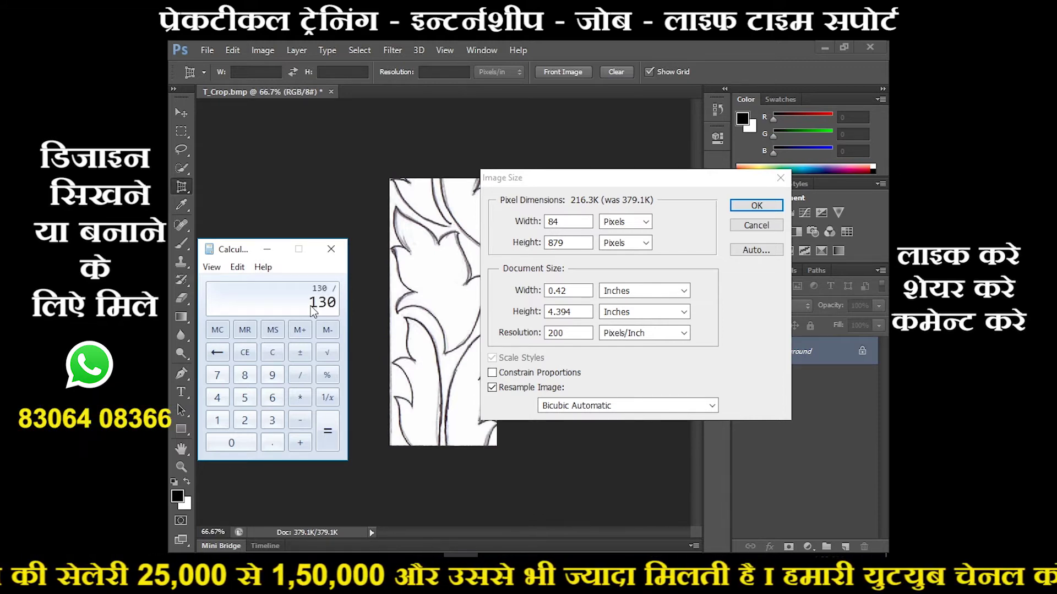
text(7)
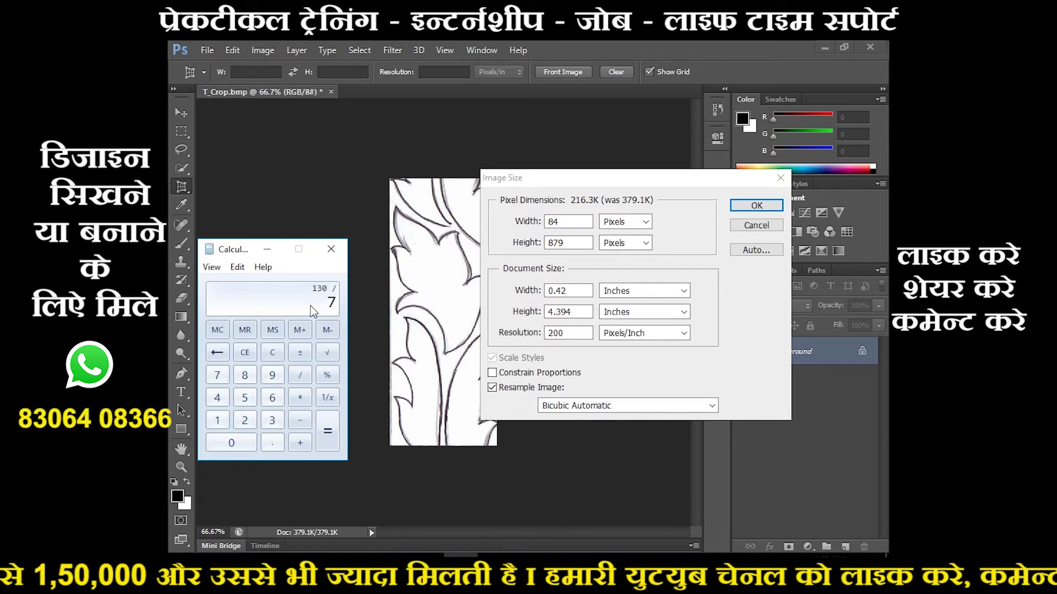
key(Return)
text(130)
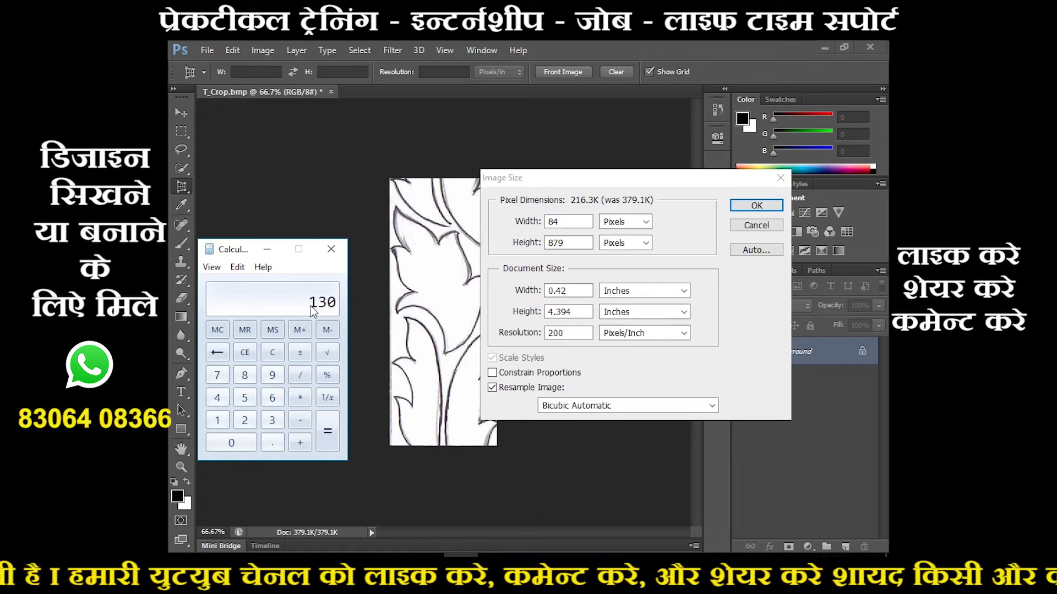
text(5)
key(Return)
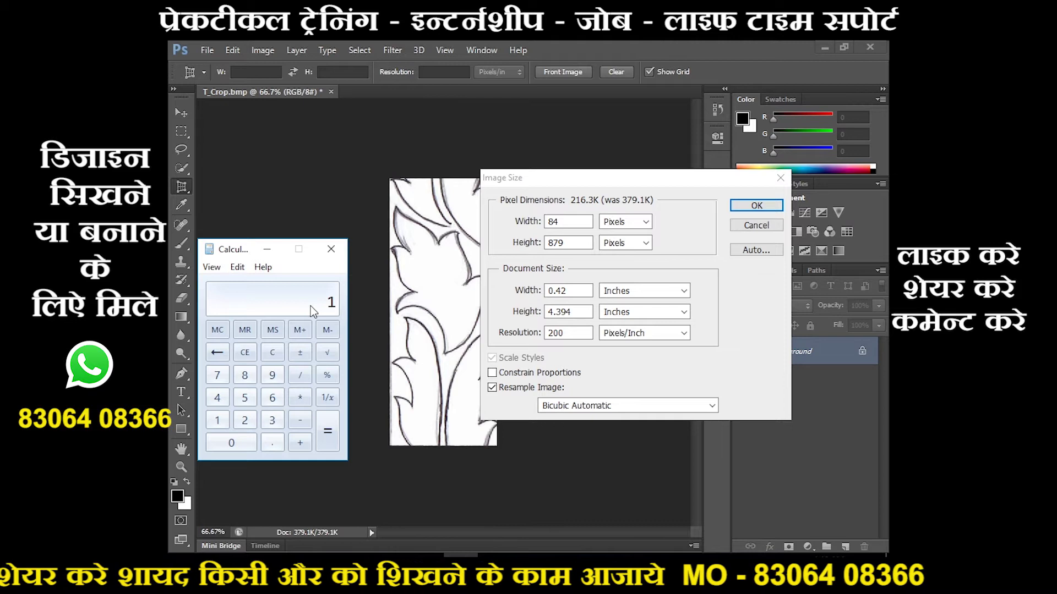
Step: Test whether a height of 132 divides evenly by 4, 8 and 6 in Calculator
text(132)
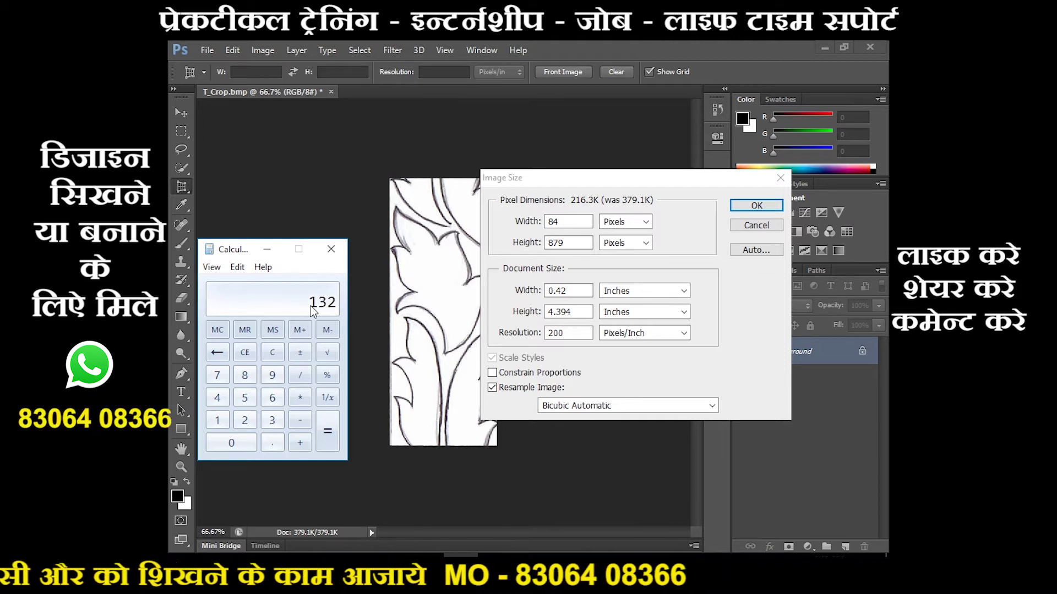
text( / 4)
key(Return)
text(132)
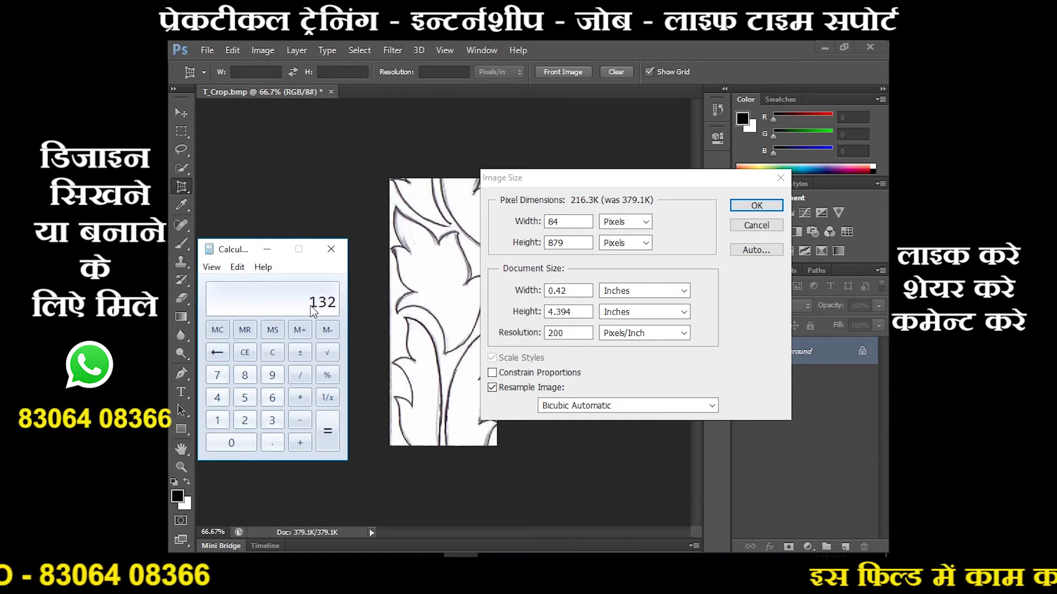
text(8)
key(Return)
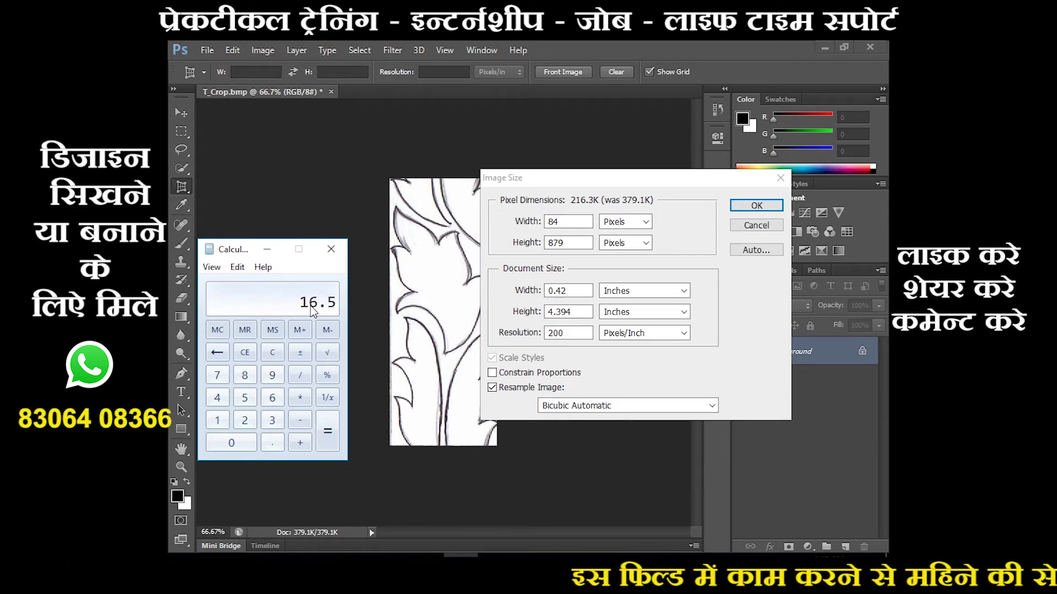
text(1)
text(32)
text(6)
key(Return)
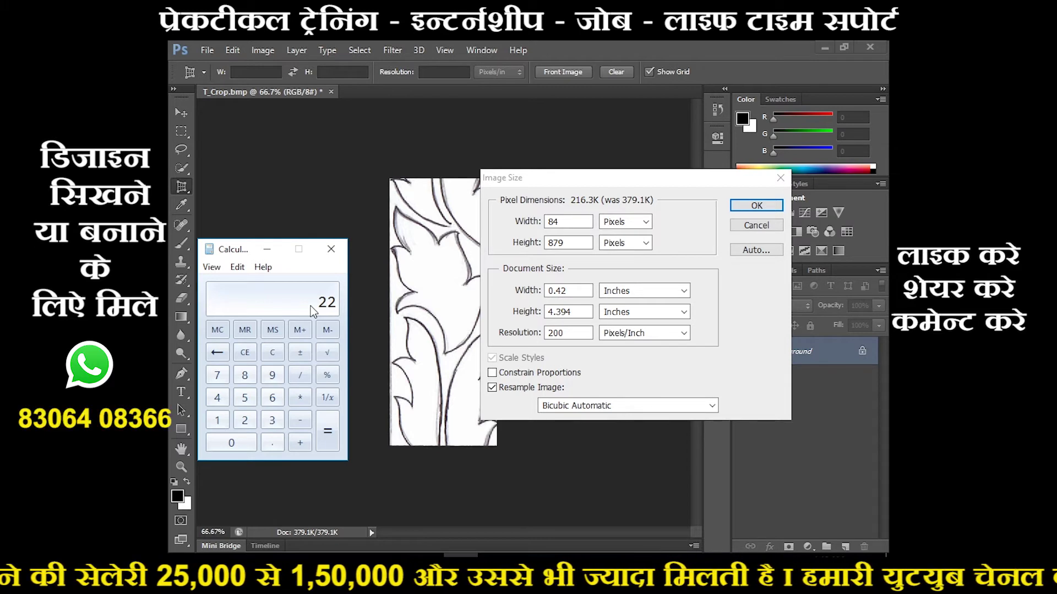
Step: Return to the Image Size settings and set the pixel height to 132
click(570, 249)
drag(566, 243, 548, 242)
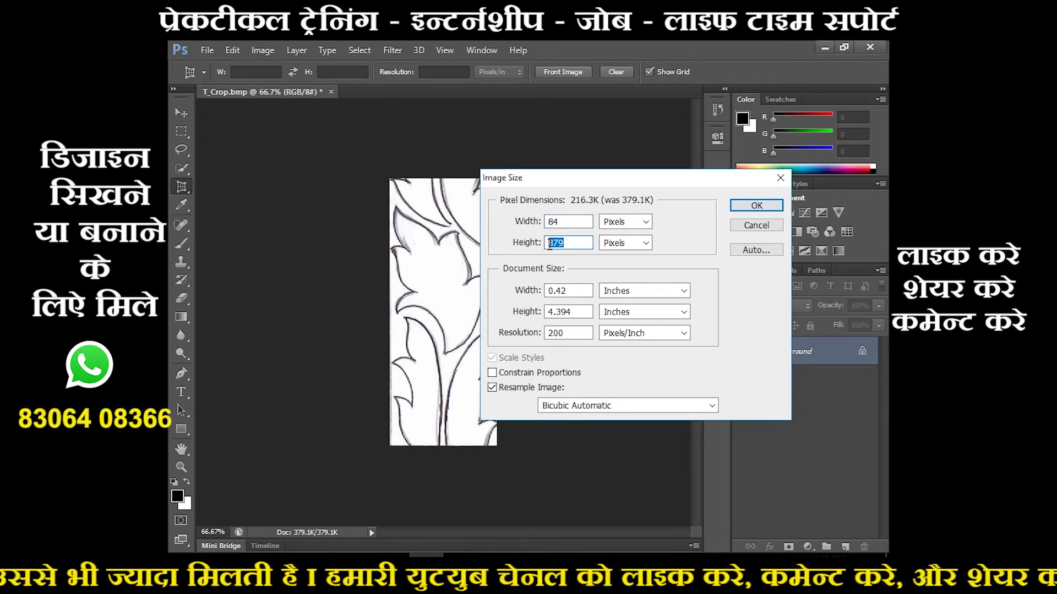
text(132)
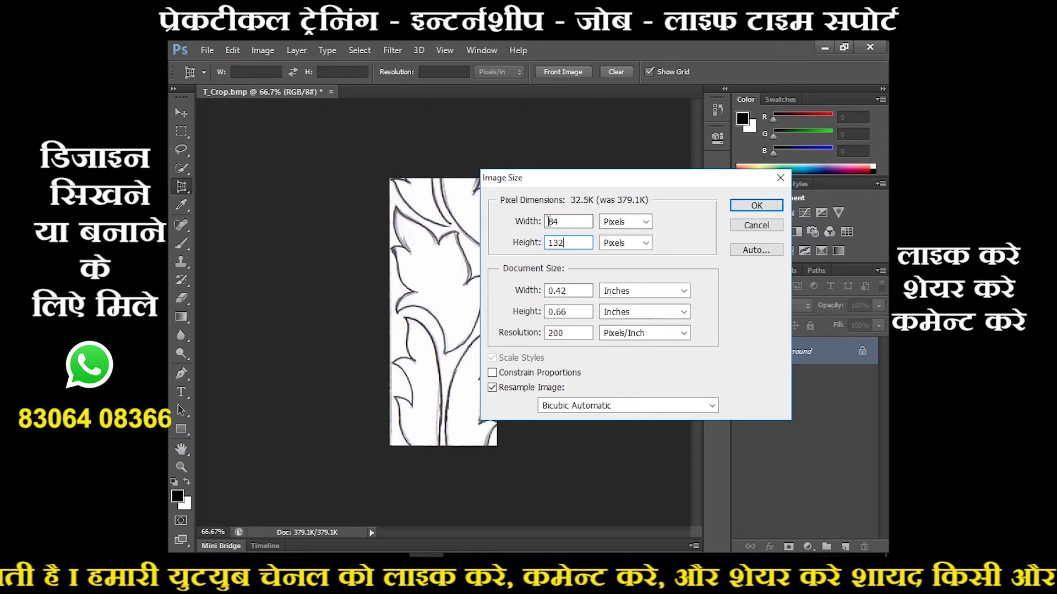
Step: Switch to the triple note in Notepad and add the line "Height=132/4,6 weaves can be set in the weaving", then minimize it
key(alt+Tab)
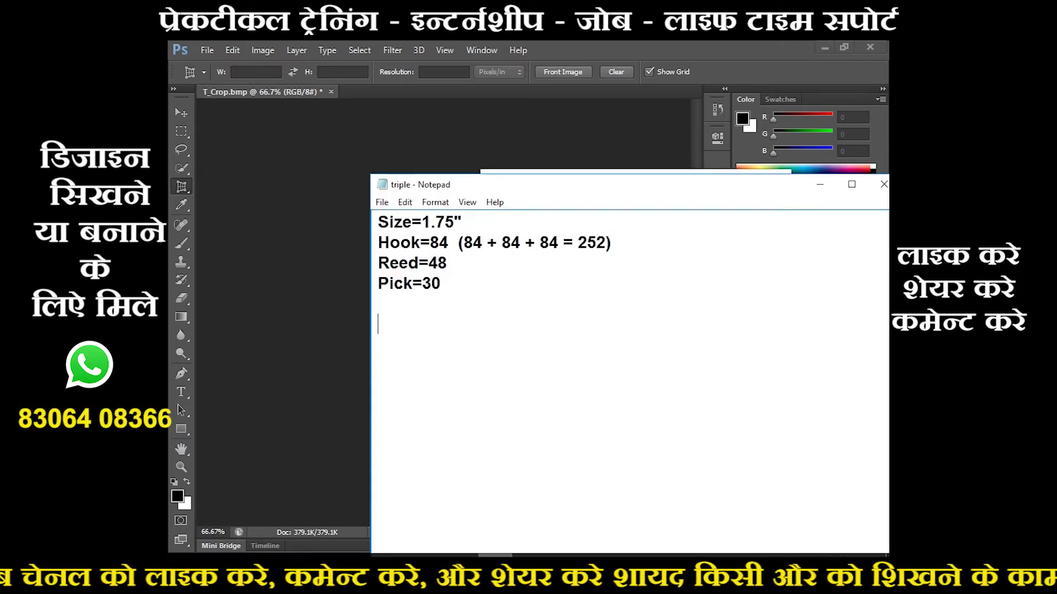
text(H)
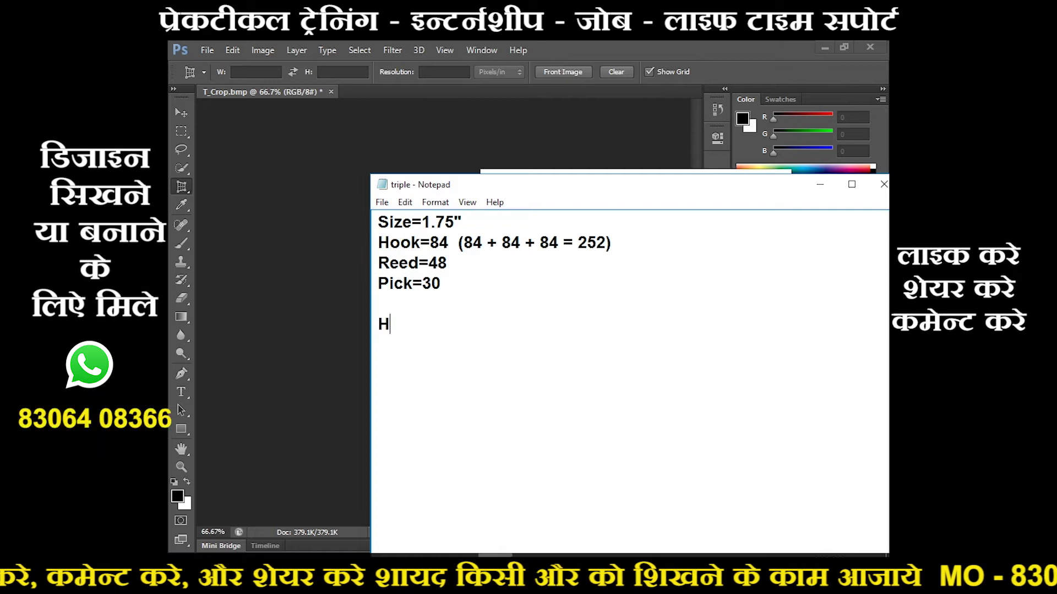
text(eight=132/4/)
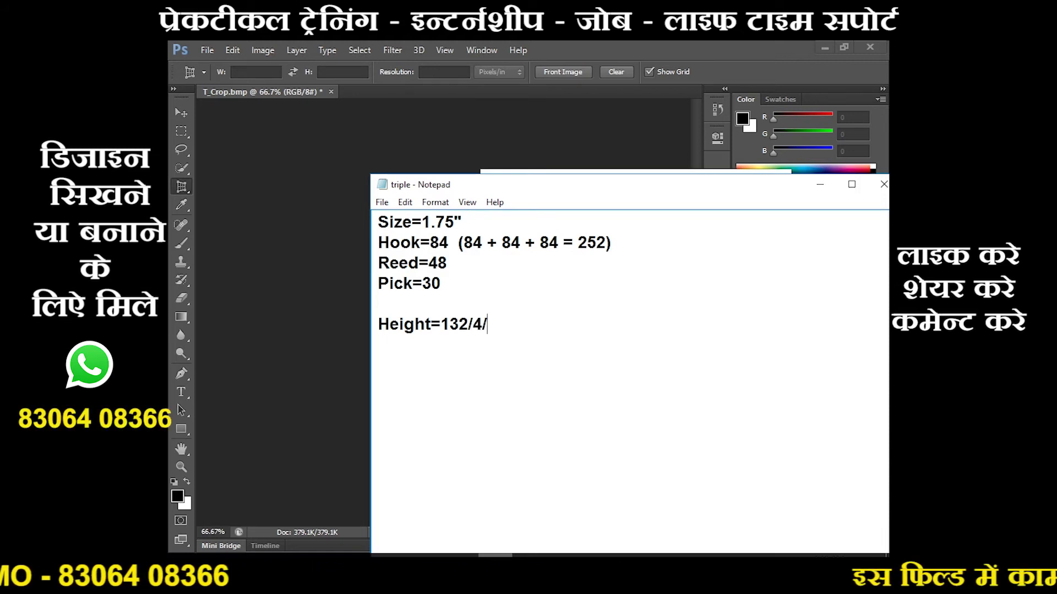
key(BackSpace)
key(BackSpace)
text(,6)
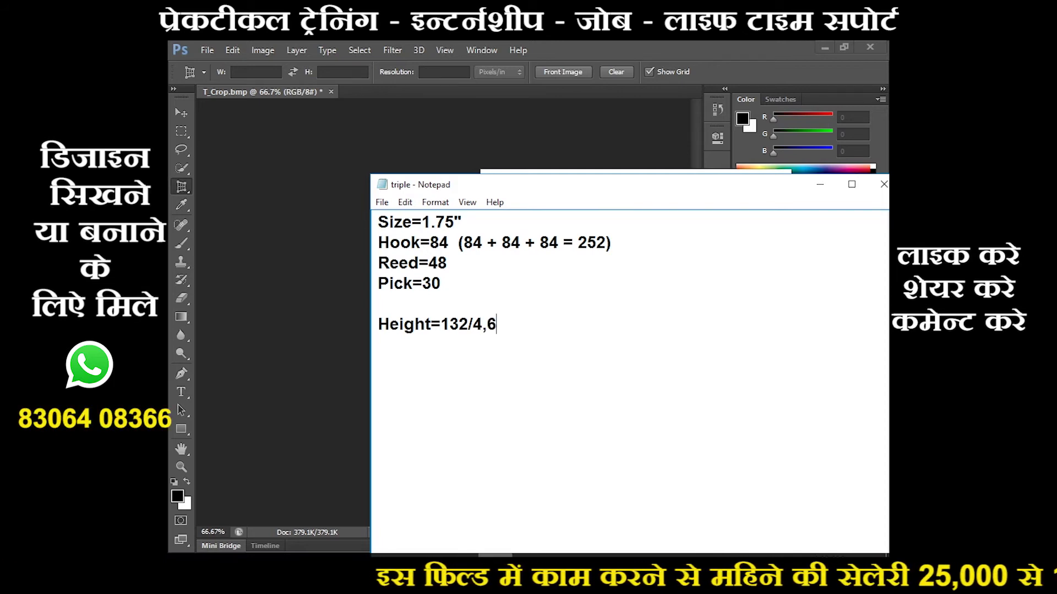
text( wea)
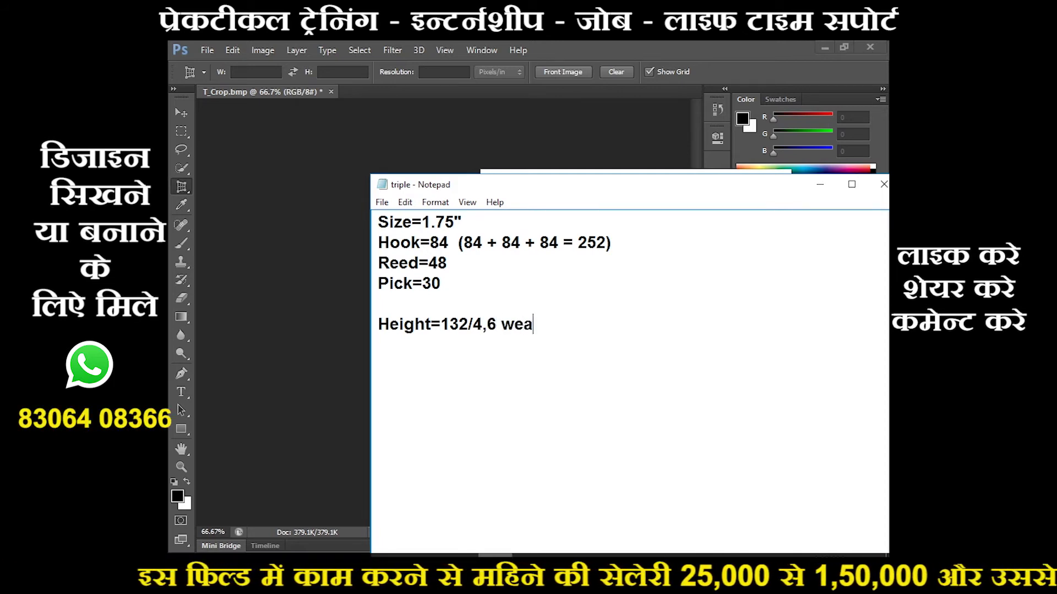
text(ves can be set i)
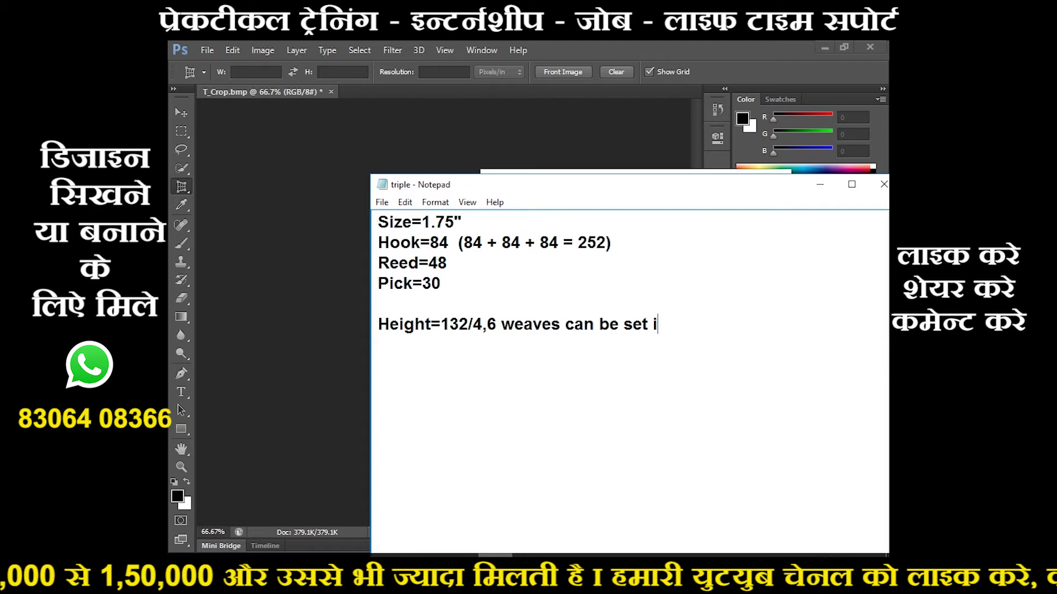
text(n the w)
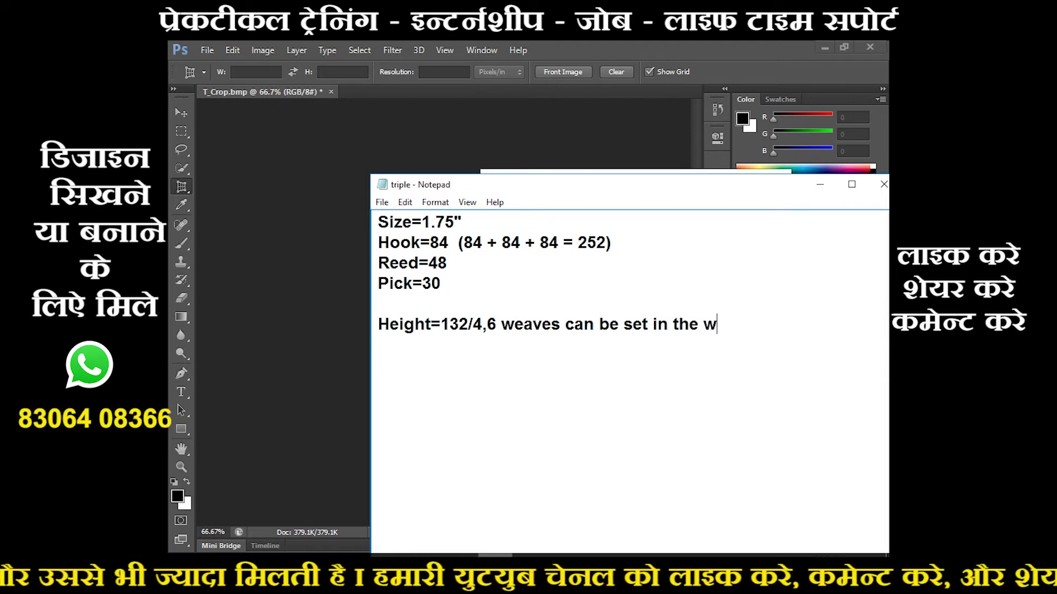
text(eaving)
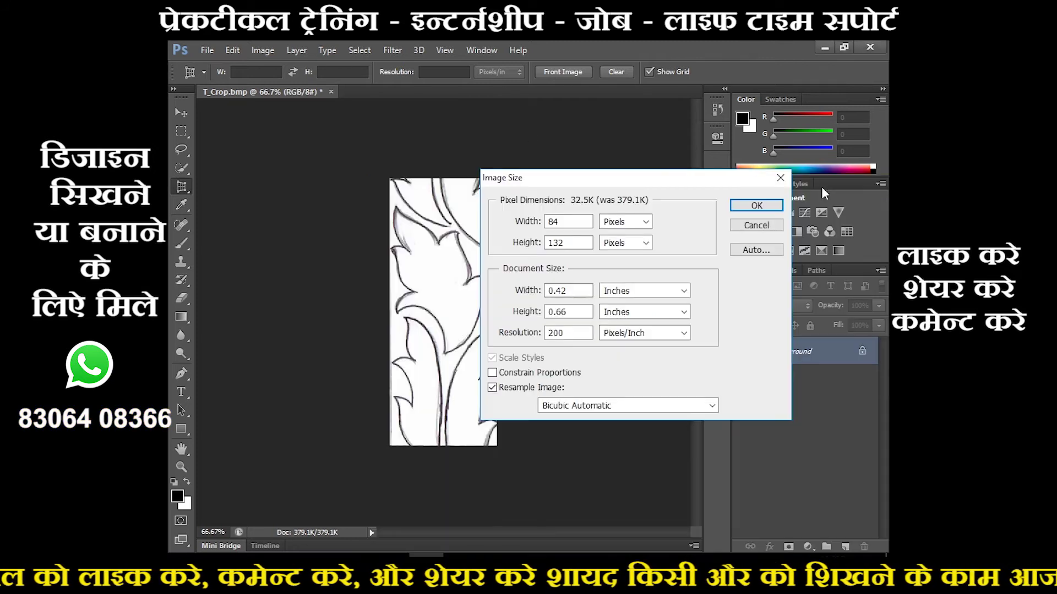
click(820, 184)
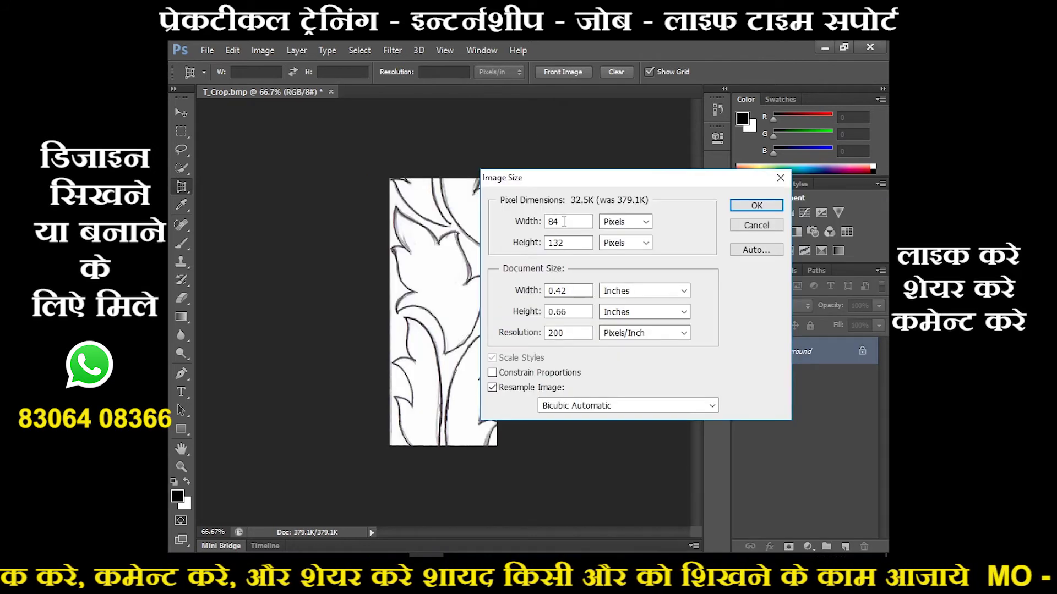
Step: Apply the new image size and save the image to the Desktop as triple_crop in 24-bit Windows BMP format
click(774, 207)
click(206, 50)
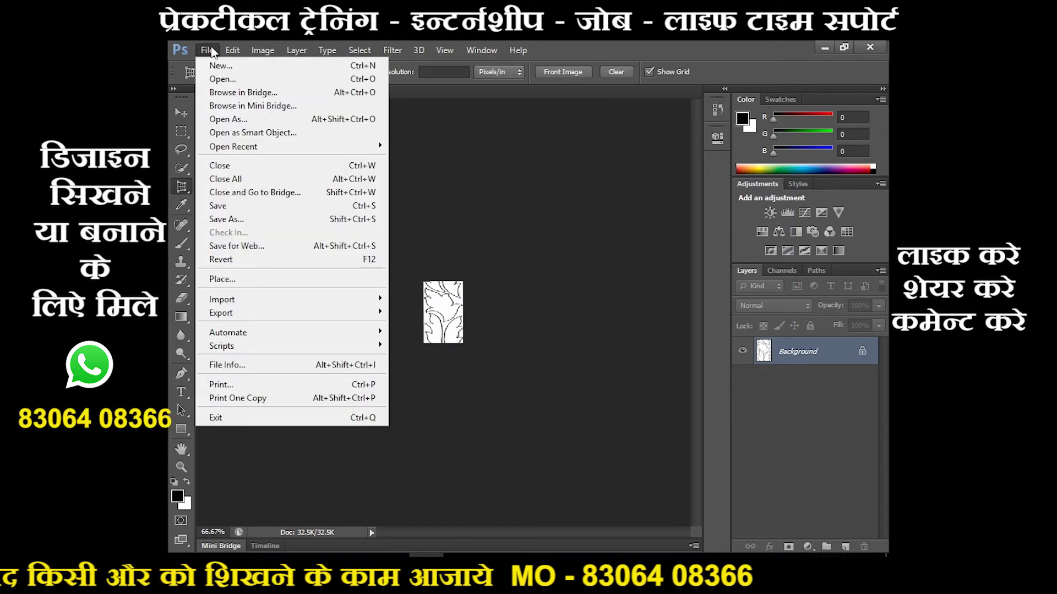
click(238, 219)
click(517, 320)
double_click(517, 320)
text(t)
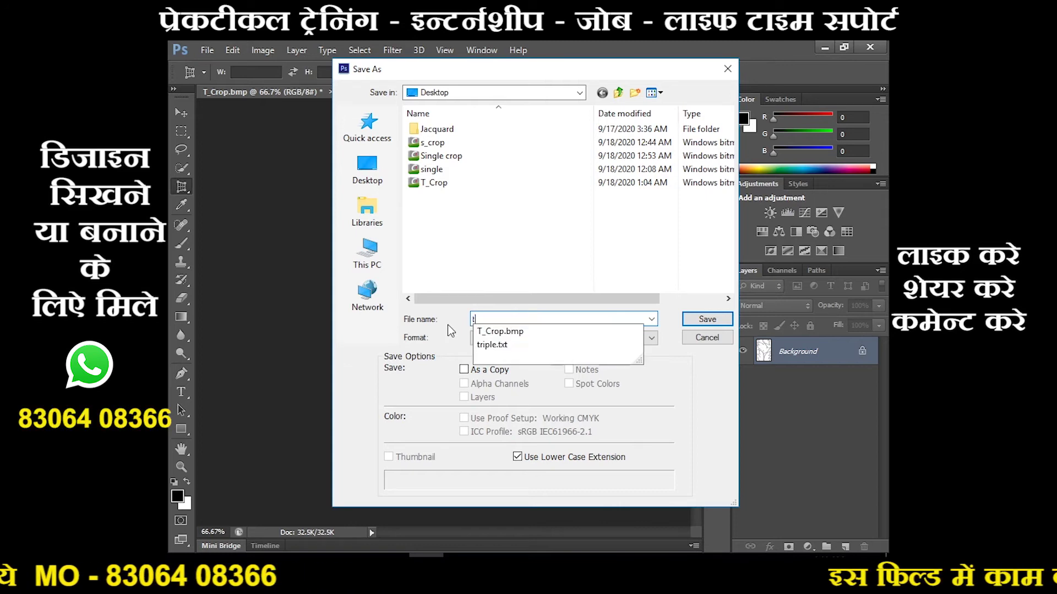
text(rip)
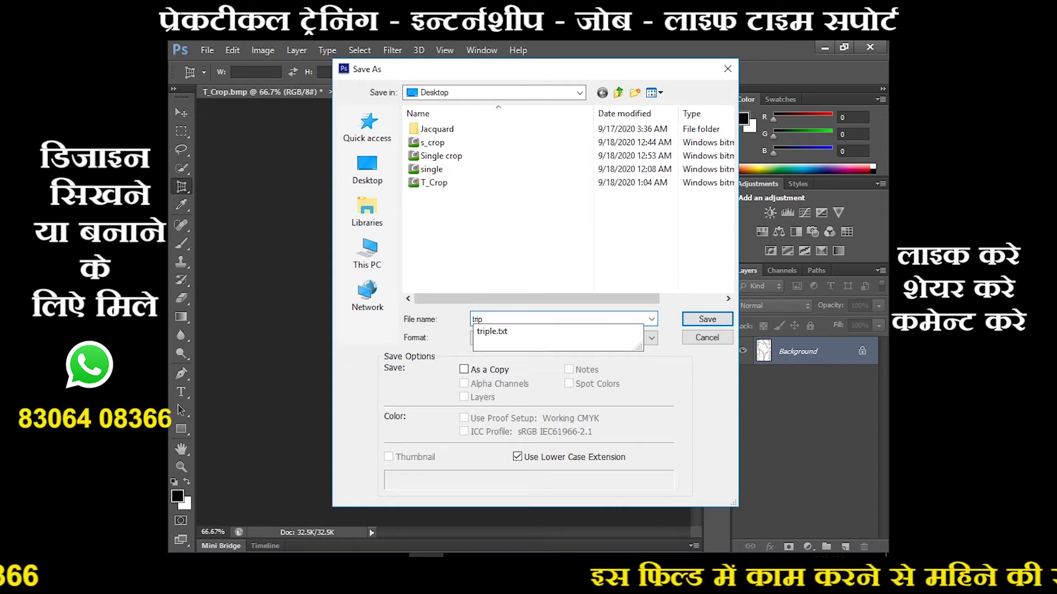
text(le)
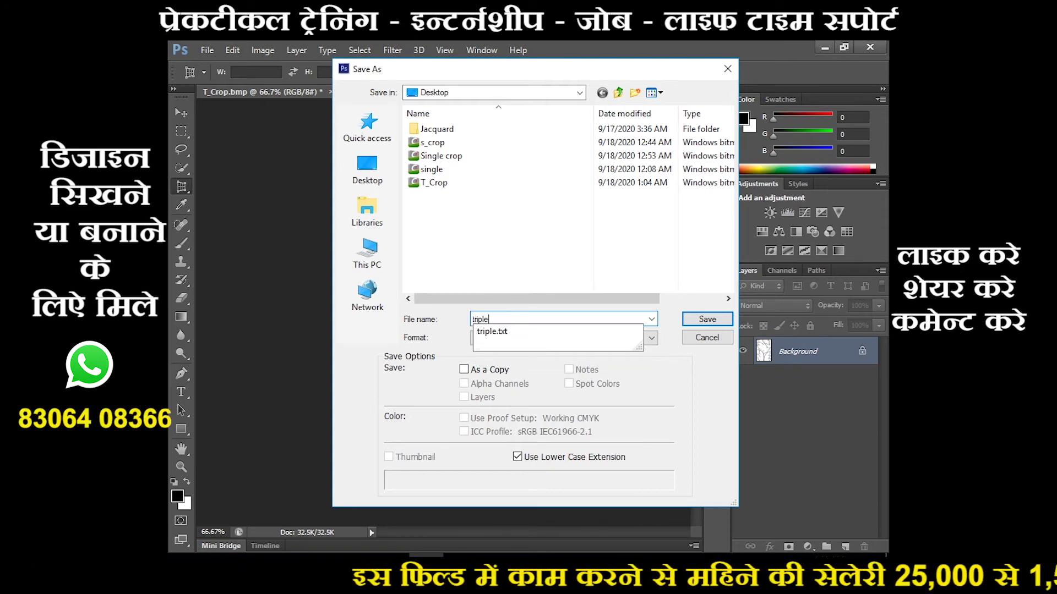
text(_c)
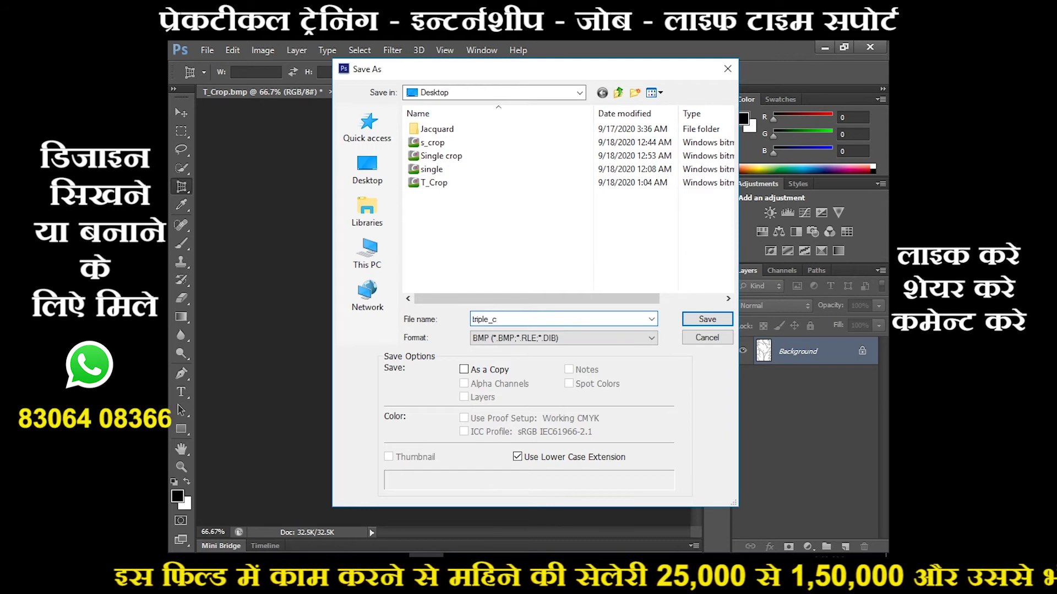
text(rop)
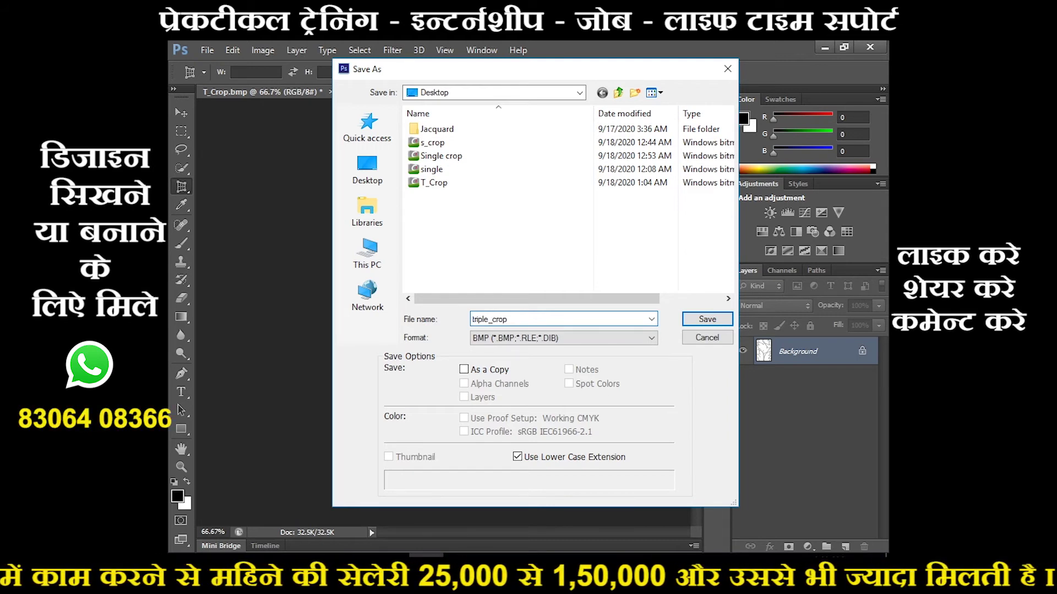
click(699, 320)
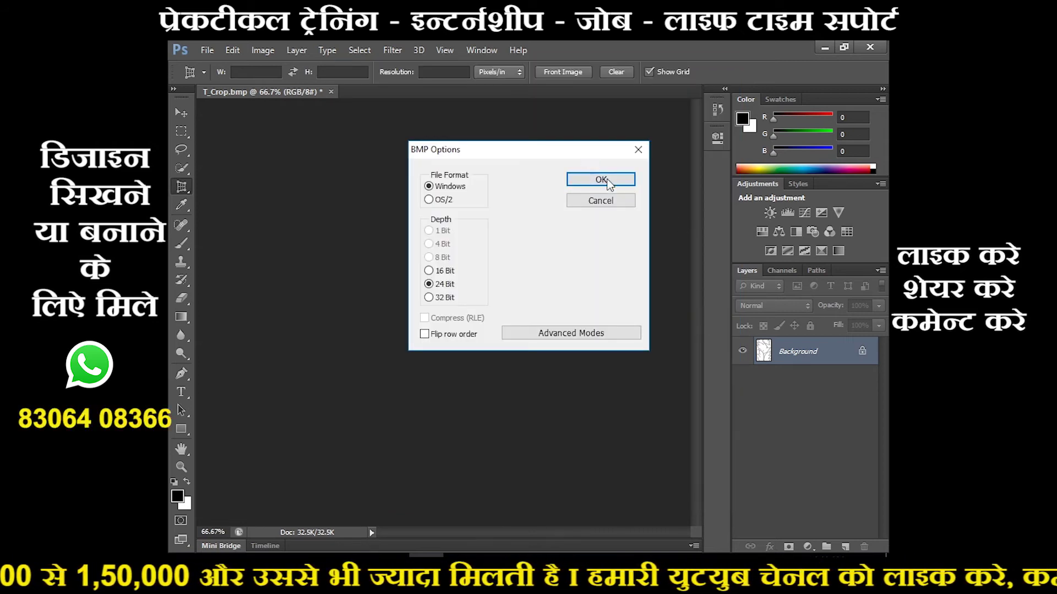
click(577, 184)
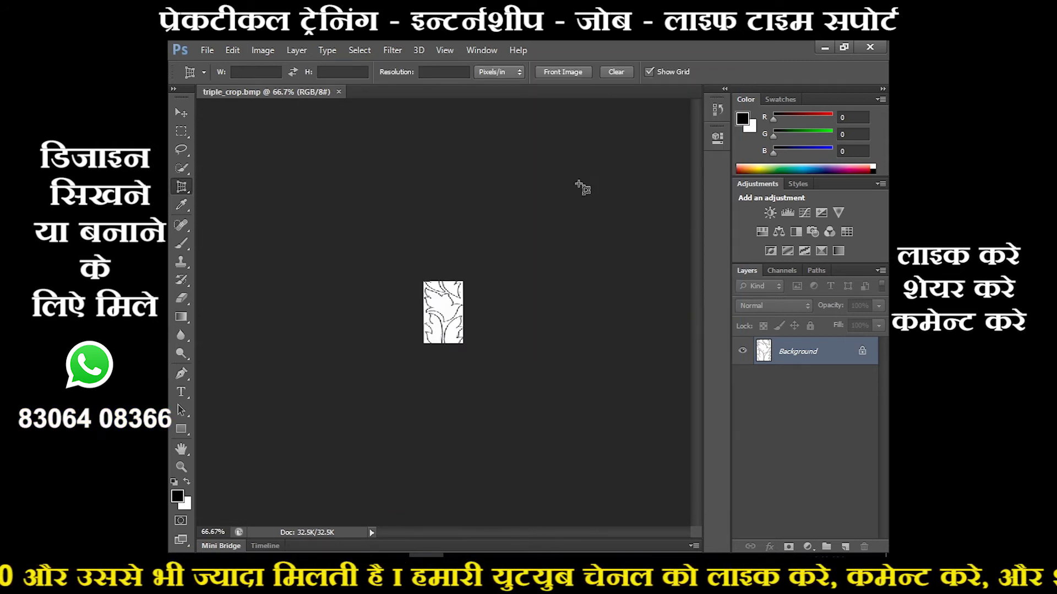
Step: Minimize Photoshop, close Calculator and open the triple_crop file from the desktop in Texcelle
click(825, 48)
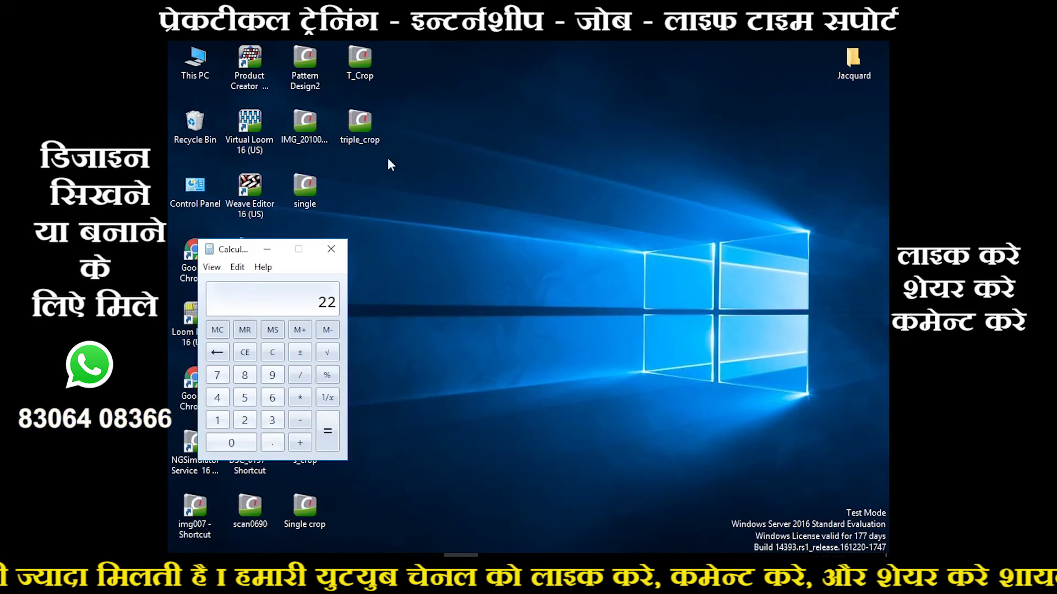
click(331, 248)
double_click(361, 120)
drag(361, 120, 455, 462)
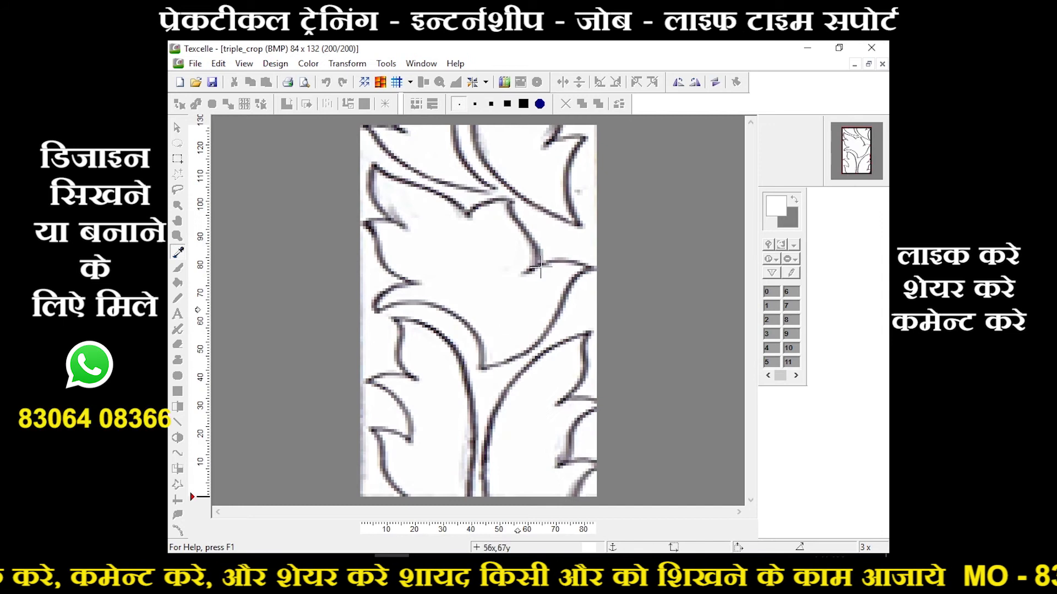
Step: Reduce the image to 16 colors using Convert to design file (PHOTO)
click(308, 70)
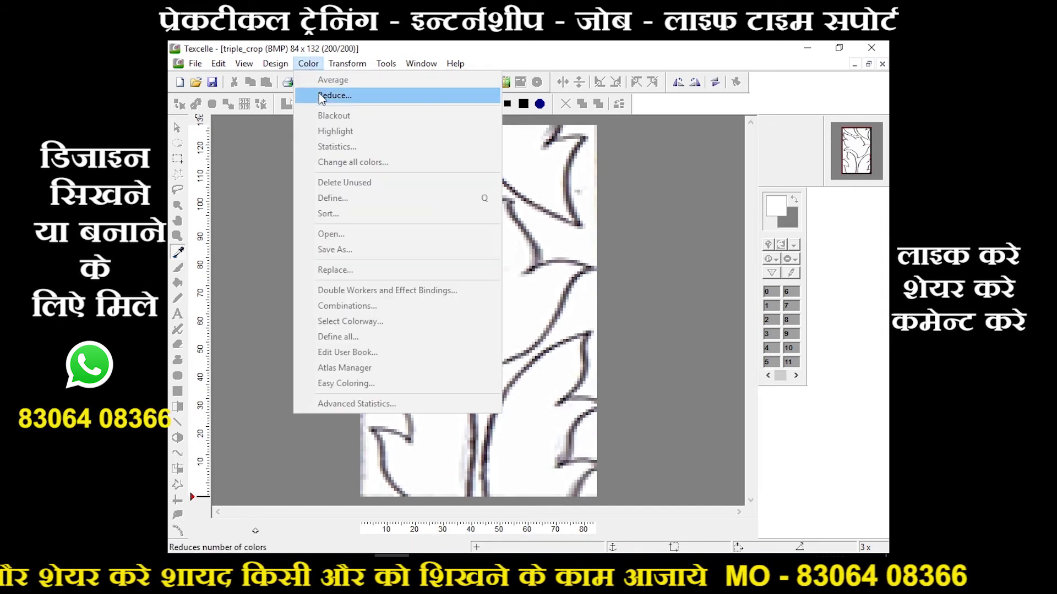
click(319, 96)
click(778, 294)
drag(779, 294, 750, 301)
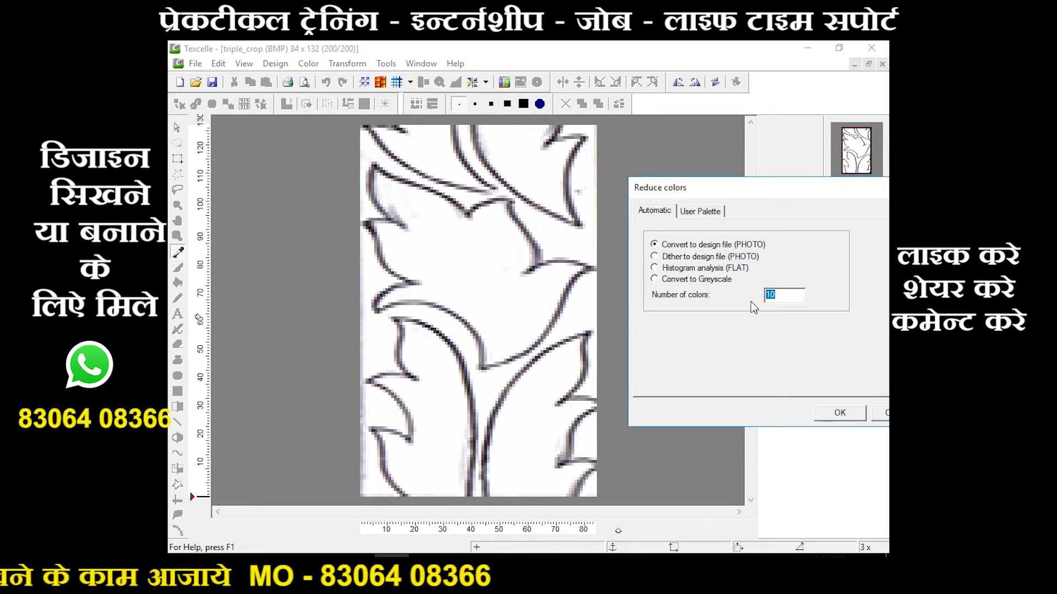
text(16)
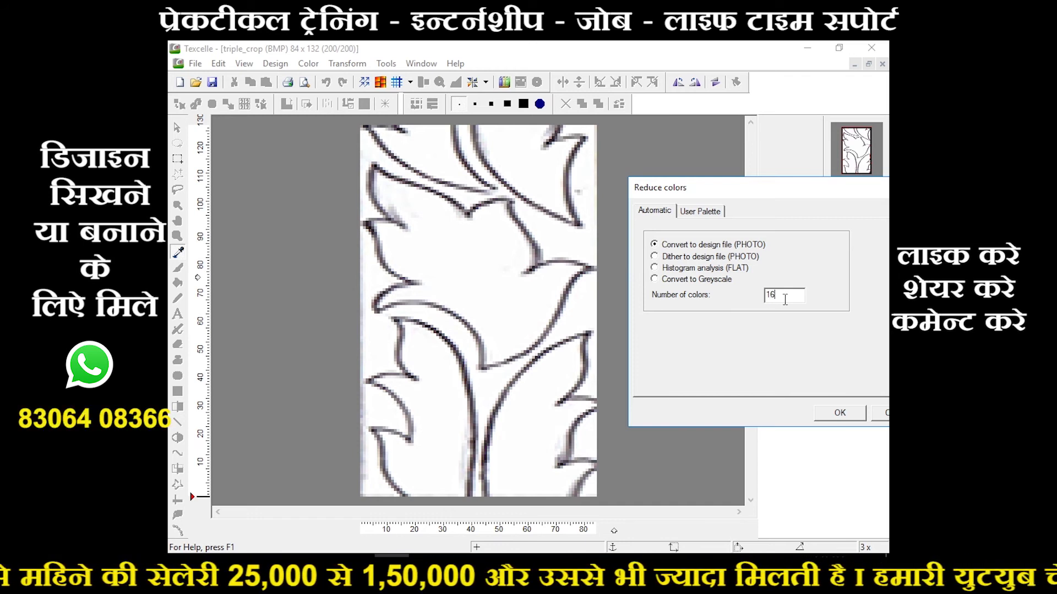
click(835, 412)
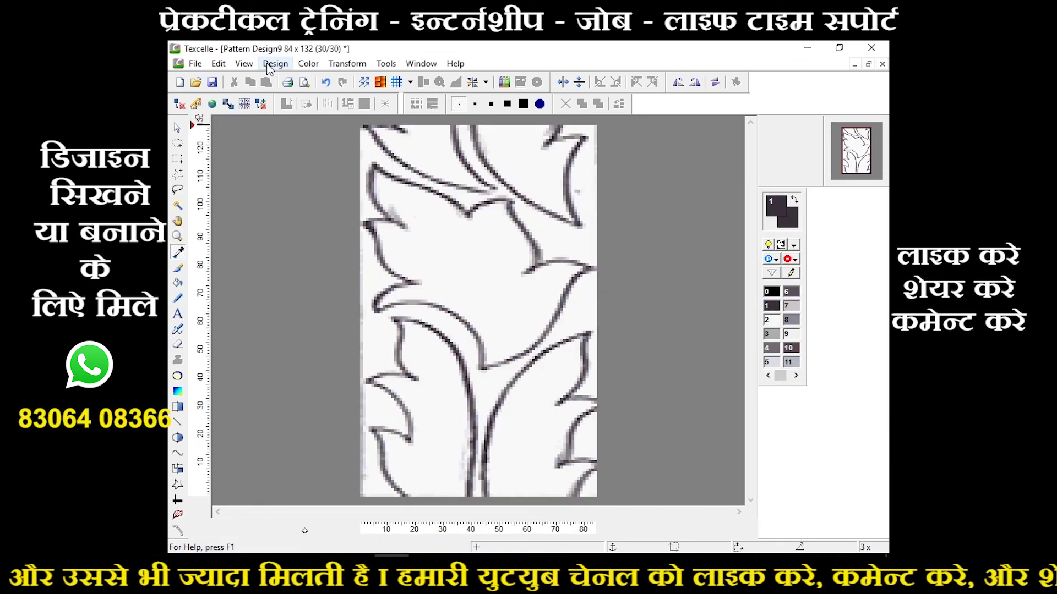
Step: Set the design's paper format to 48 by 30 and display it in the paper format's proportions
click(270, 63)
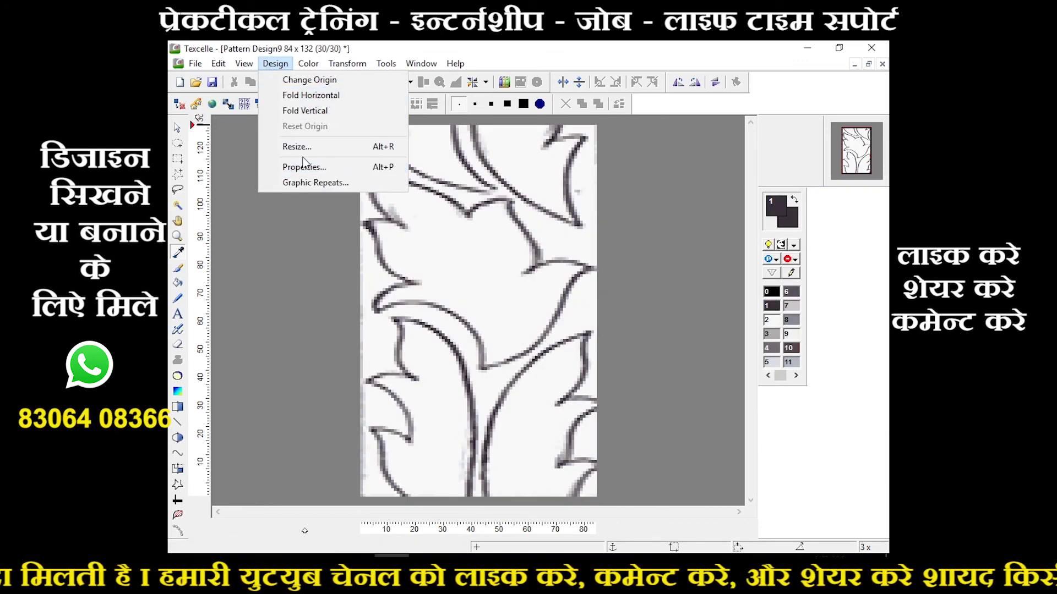
click(298, 148)
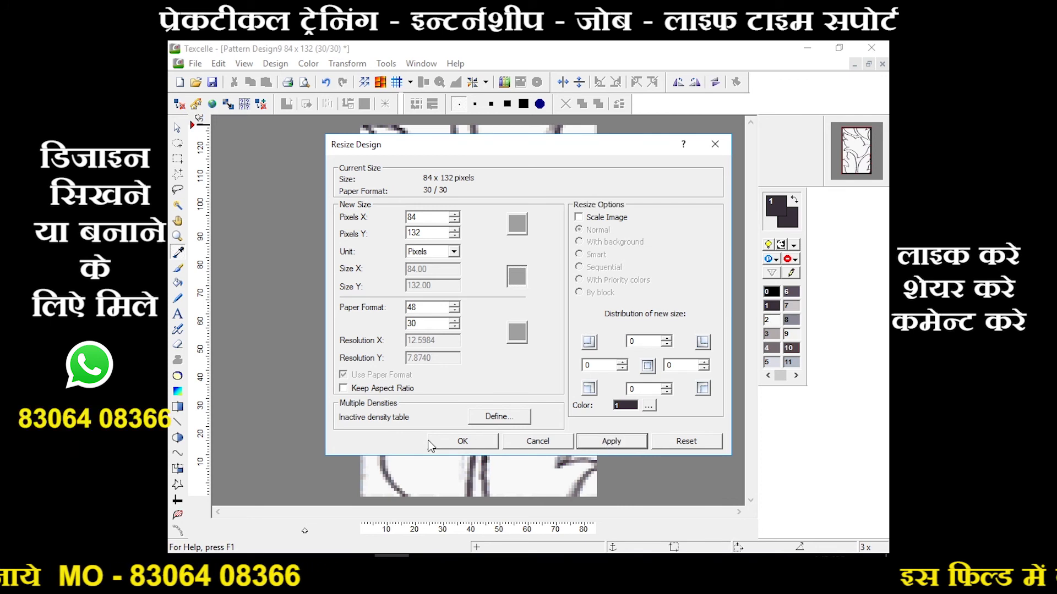
click(463, 443)
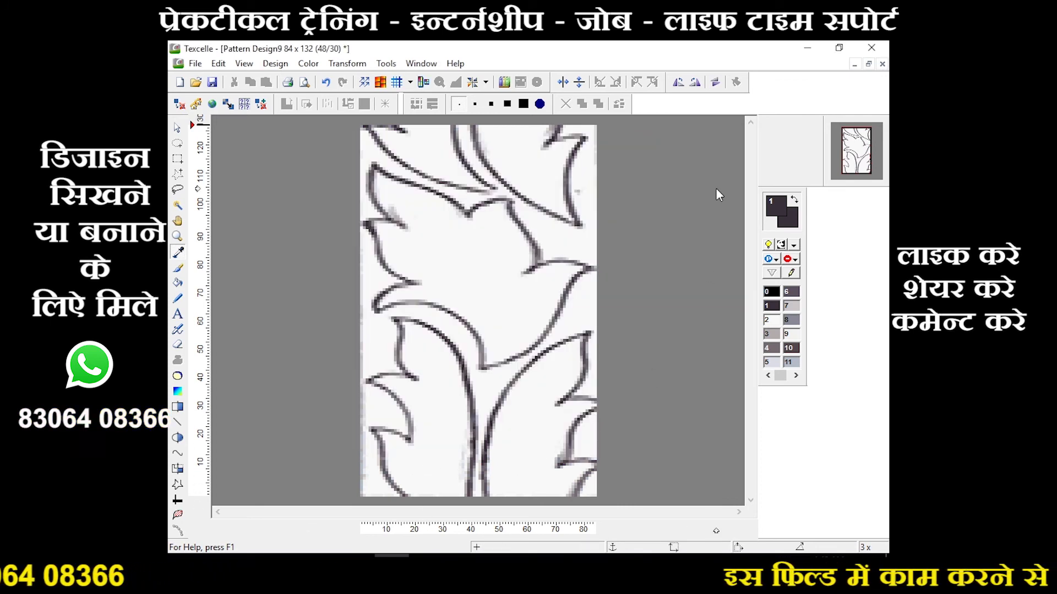
click(423, 82)
key(minus)
key(minus)
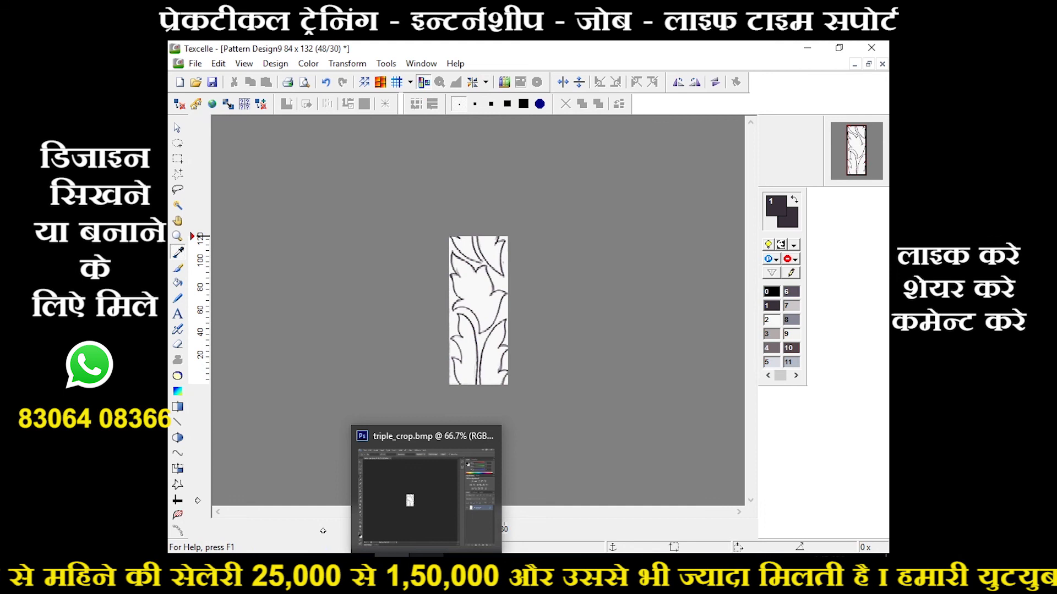
Step: Switch to Photoshop, undo back to the full scanned sketch, and compare its leaf border with the resized design in Texcelle
click(421, 513)
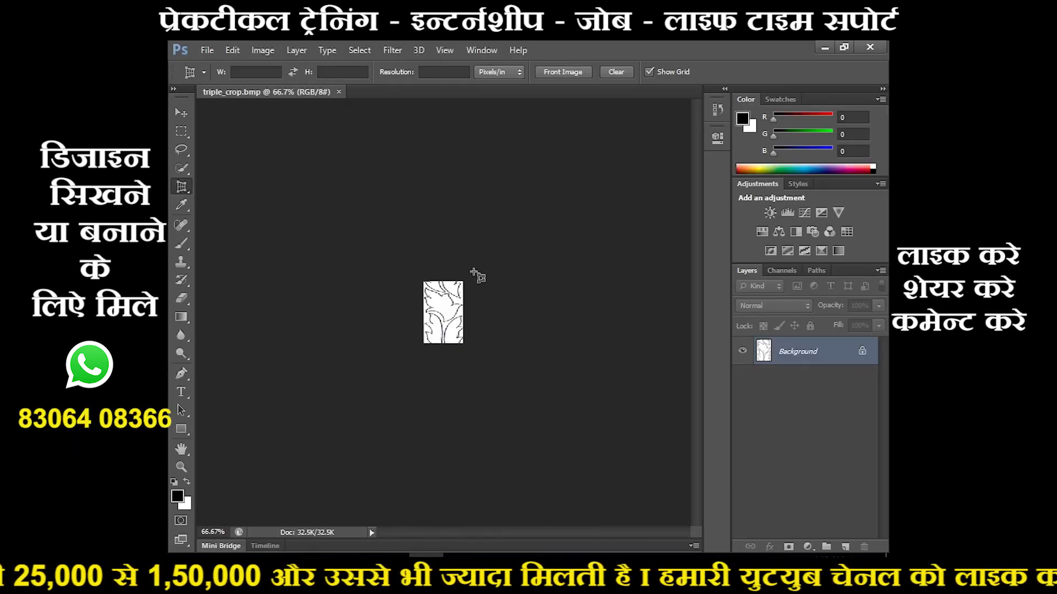
key(ctrl+z)
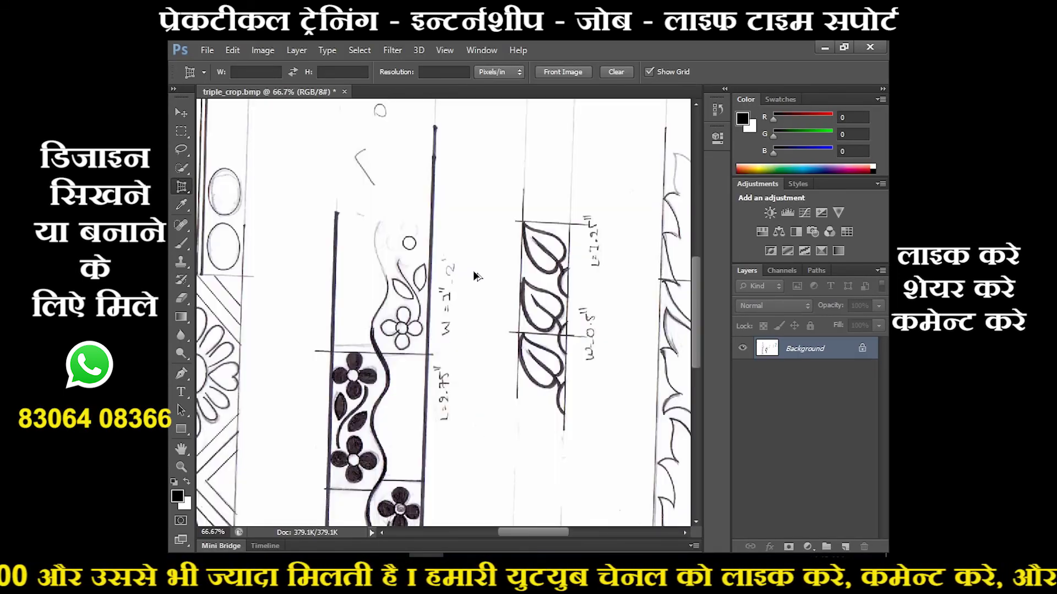
key(ctrl+alt+z)
drag(532, 531, 573, 528)
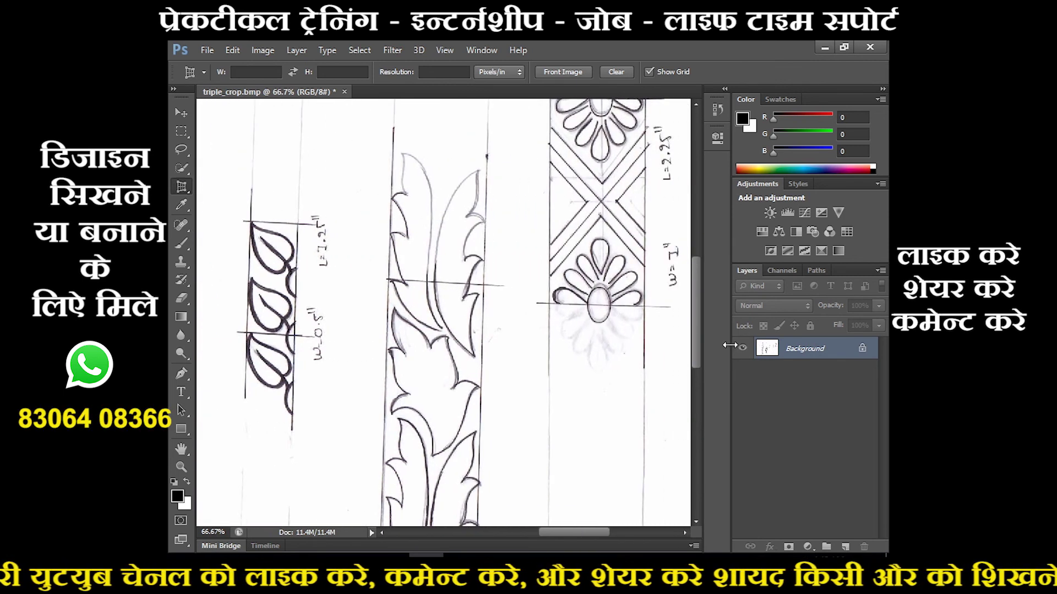
drag(698, 345, 703, 379)
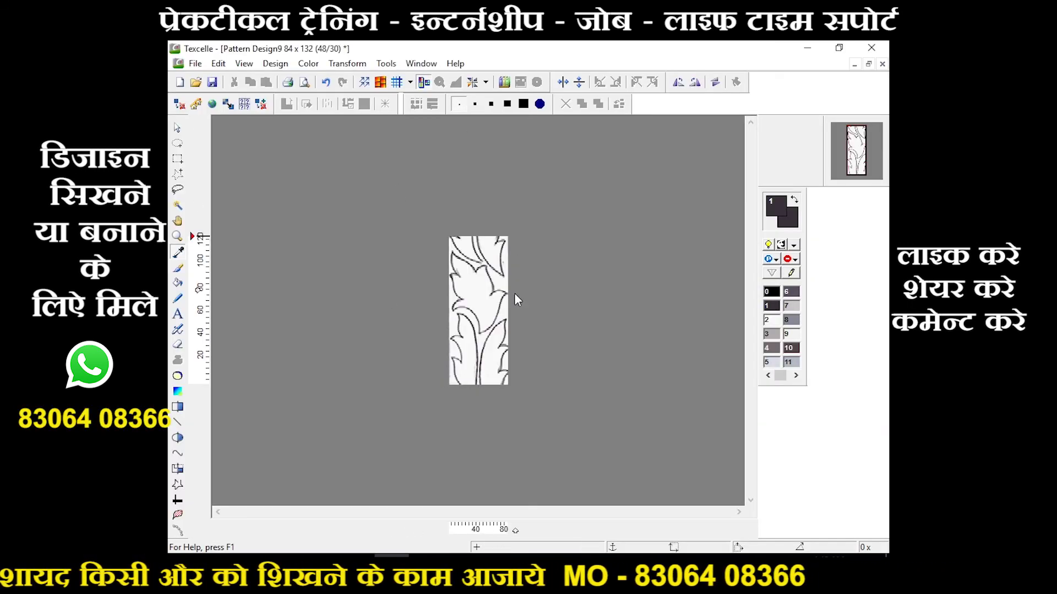
scroll(487, 327, up, 1)
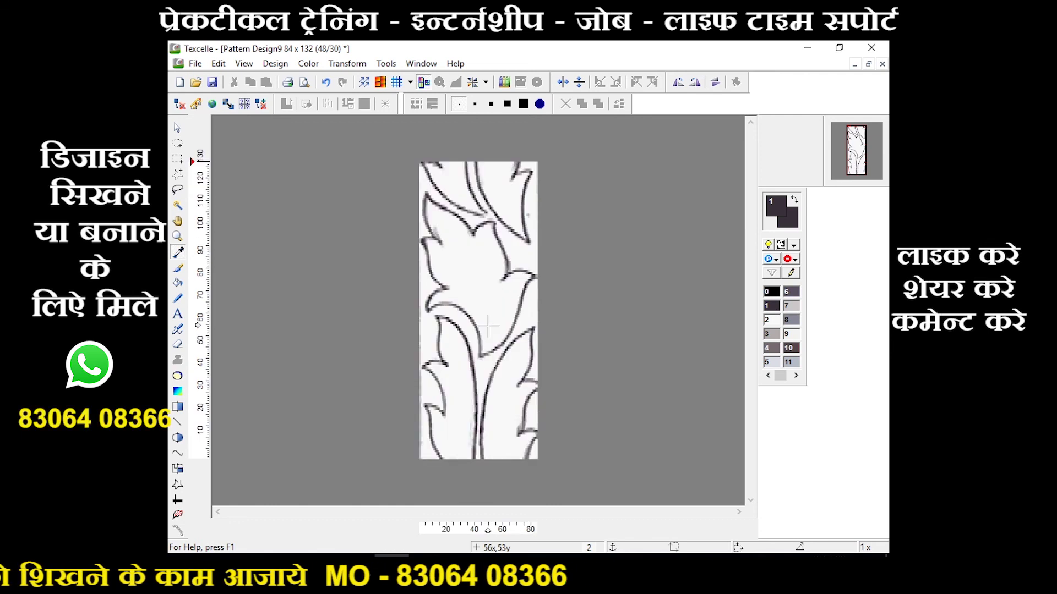